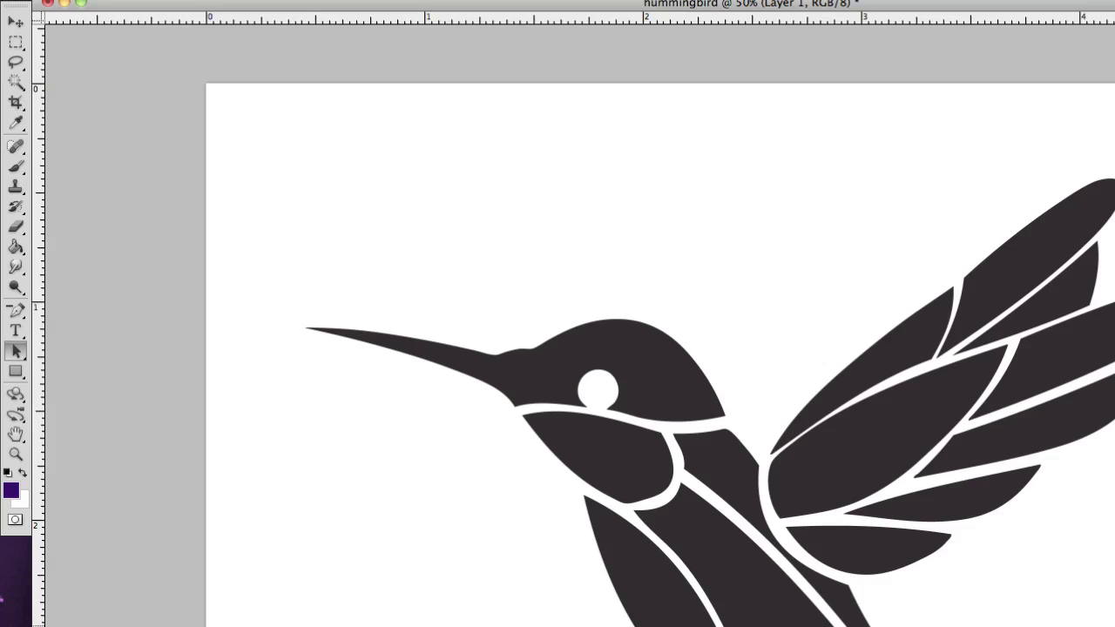
Step: Draw a closed, irregular path with the Freeform Pen in the blank area above the hummingbird's beak and head
left_click(18, 312)
left_click_drag(21, 318, 80, 307)
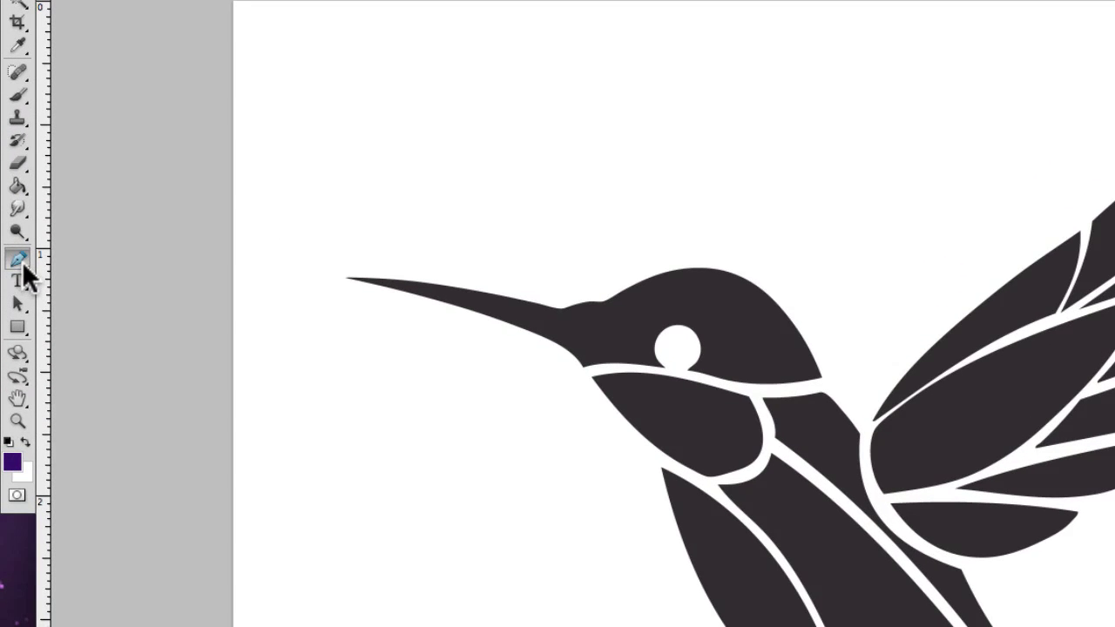
left_click_drag(22, 261, 23, 262)
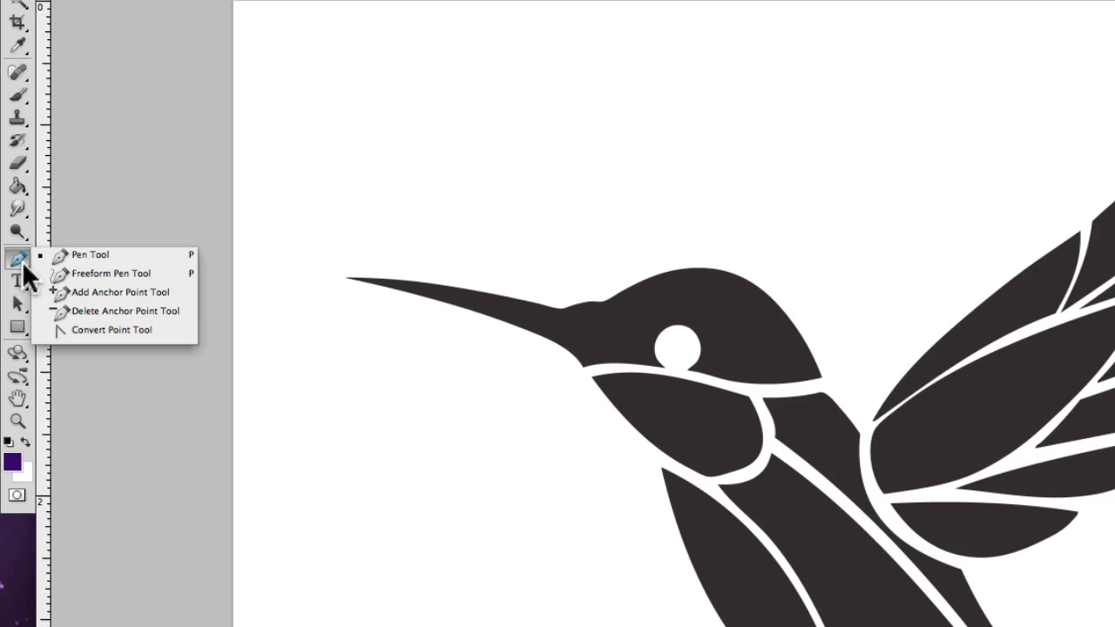
left_click_drag(24, 265, 86, 265)
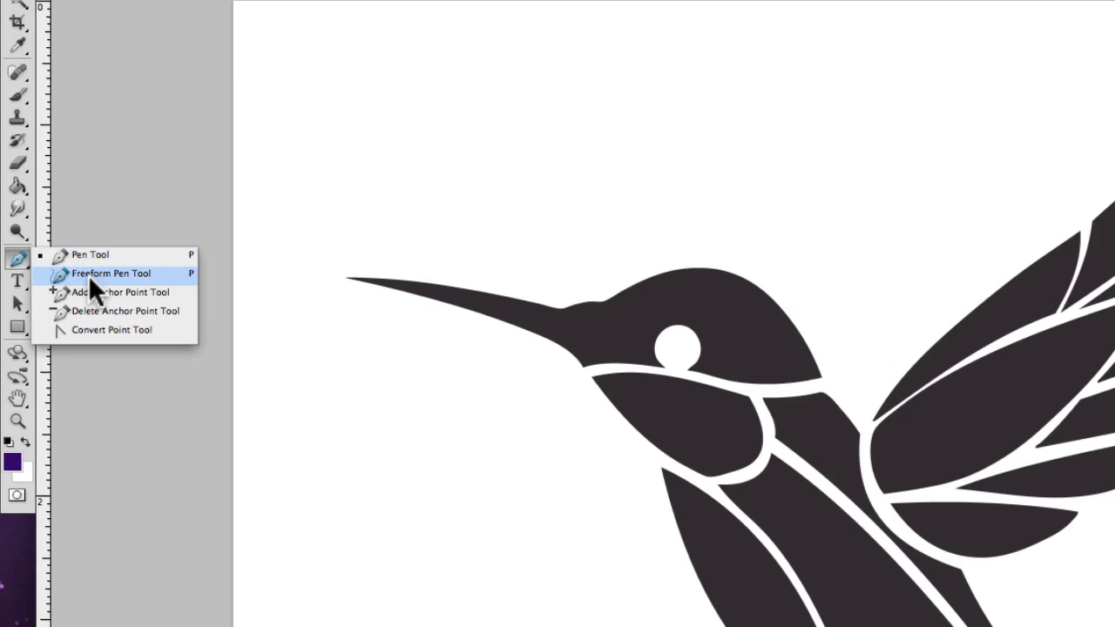
left_click_drag(169, 279, 141, 256)
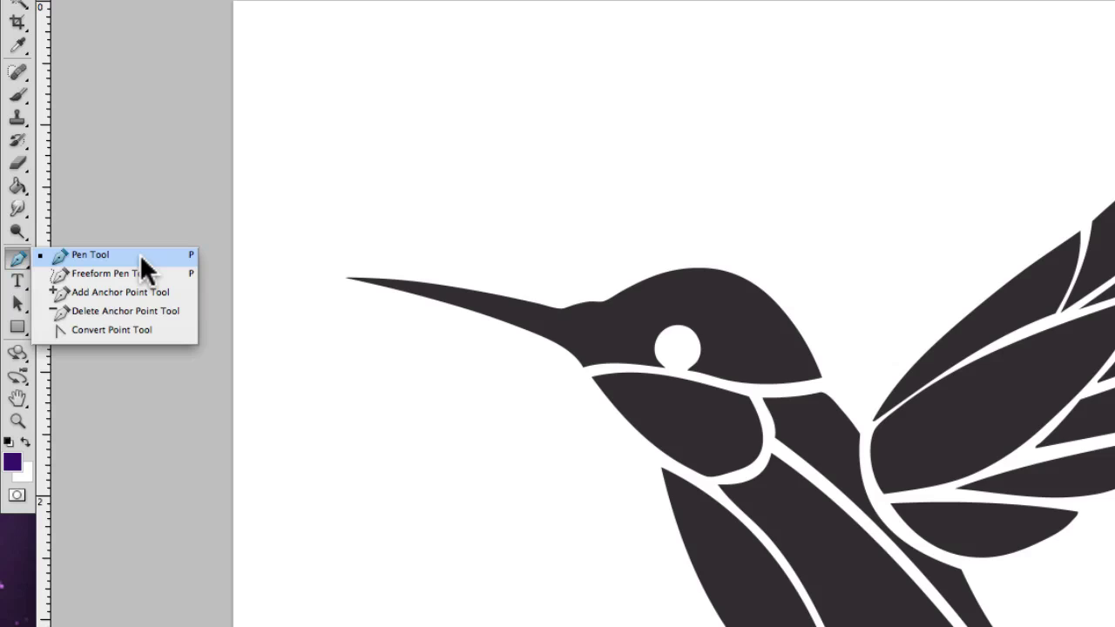
left_click_drag(139, 254, 159, 276)
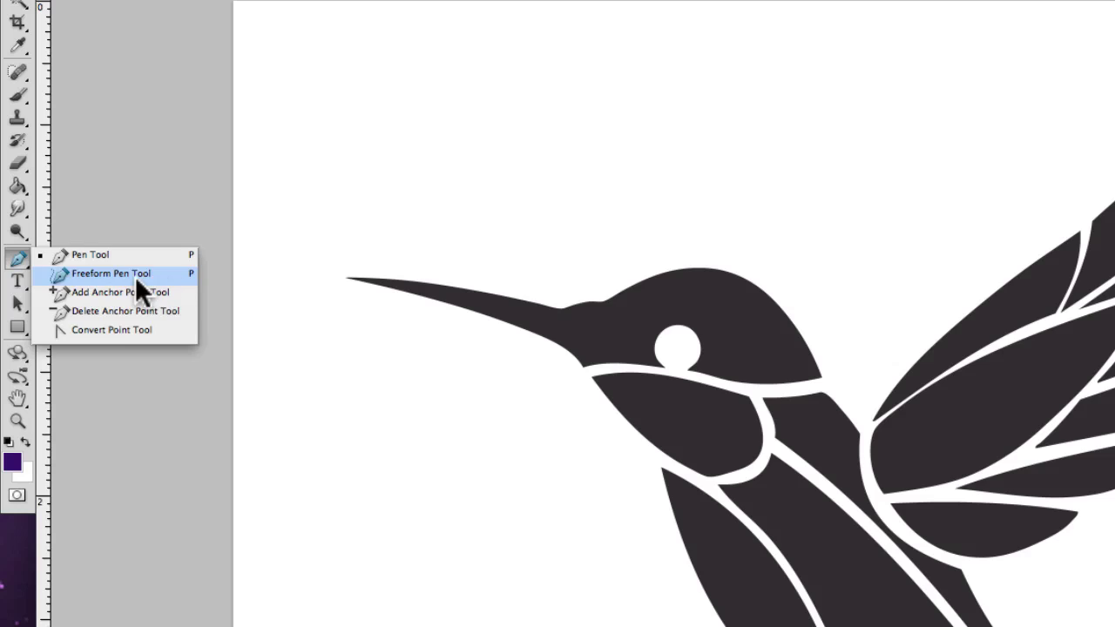
left_click(141, 276)
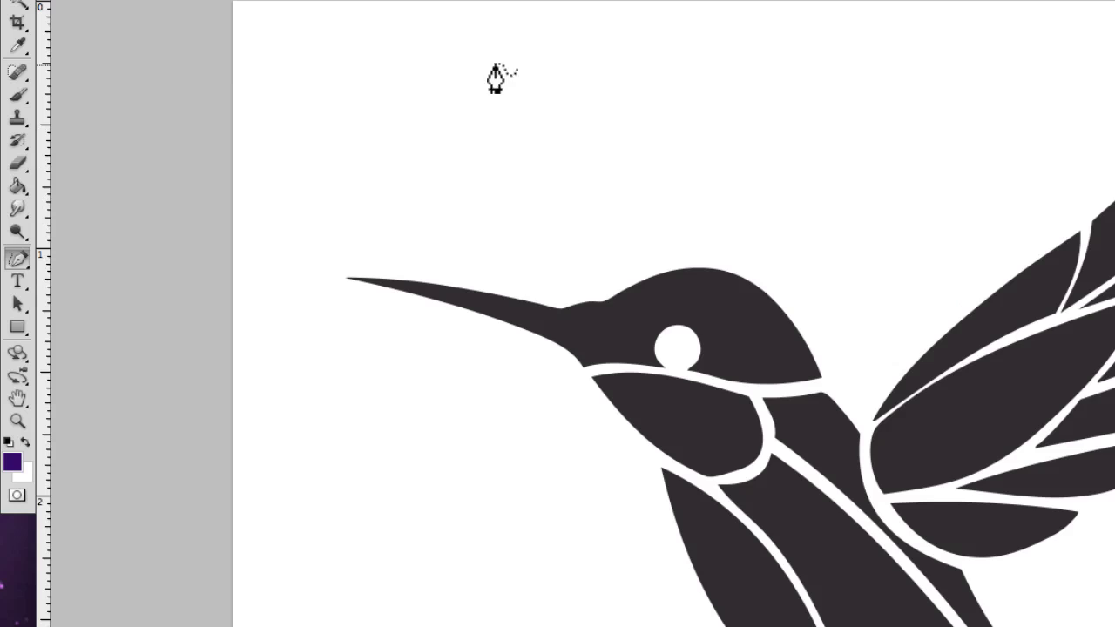
left_click_drag(412, 62, 673, 78)
mouse_move(737, 109)
left_mouse_down()
mouse_move(711, 189)
mouse_move(629, 159)
mouse_move(514, 154)
mouse_move(520, 202)
mouse_move(417, 222)
mouse_move(391, 170)
mouse_move(423, 134)
mouse_move(496, 133)
mouse_move(506, 96)
mouse_move(378, 114)
mouse_move(290, 177)
mouse_move(279, 112)
mouse_move(317, 69)
mouse_move(412, 66)
left_mouse_up()
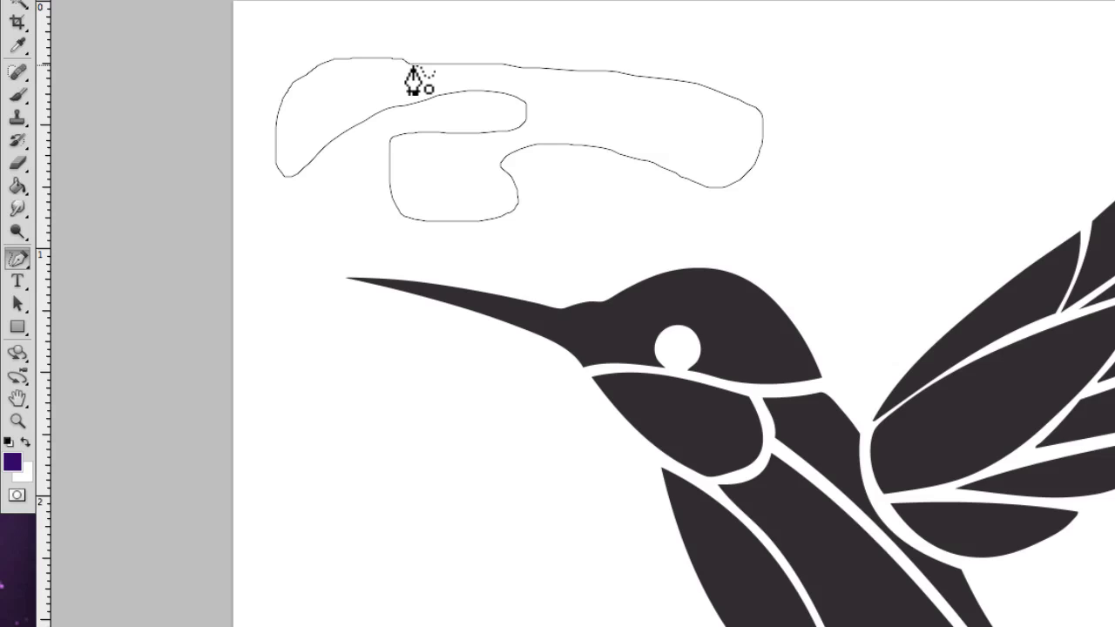
left_click_drag(412, 67, 413, 66)
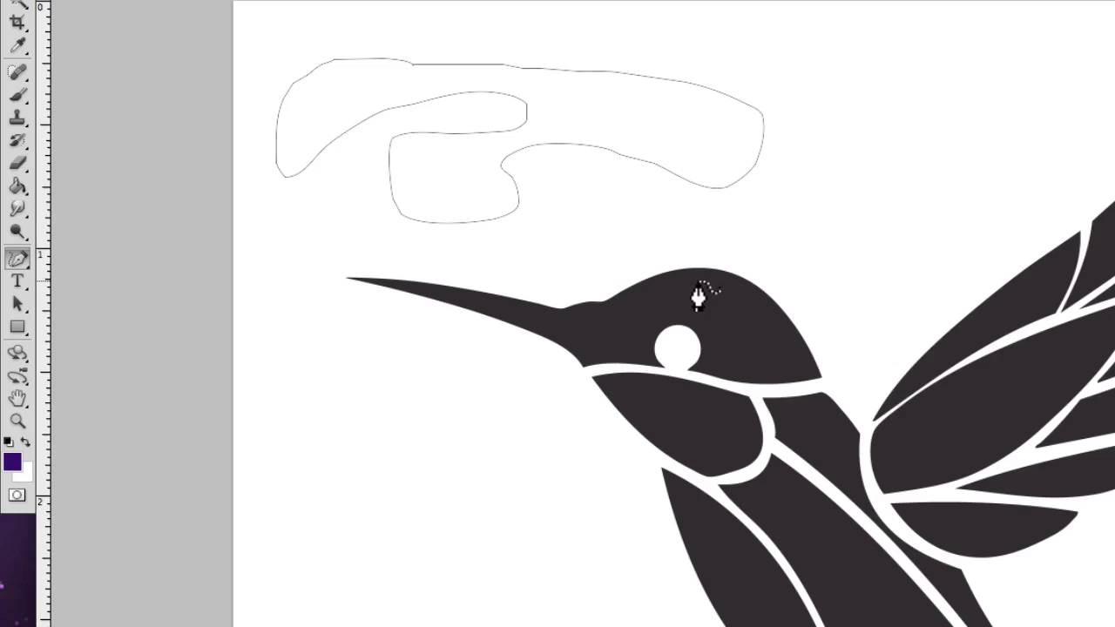
mouse_move(702, 262)
left_mouse_down()
mouse_move(545, 311)
mouse_move(544, 297)
mouse_move(449, 301)
left_mouse_up()
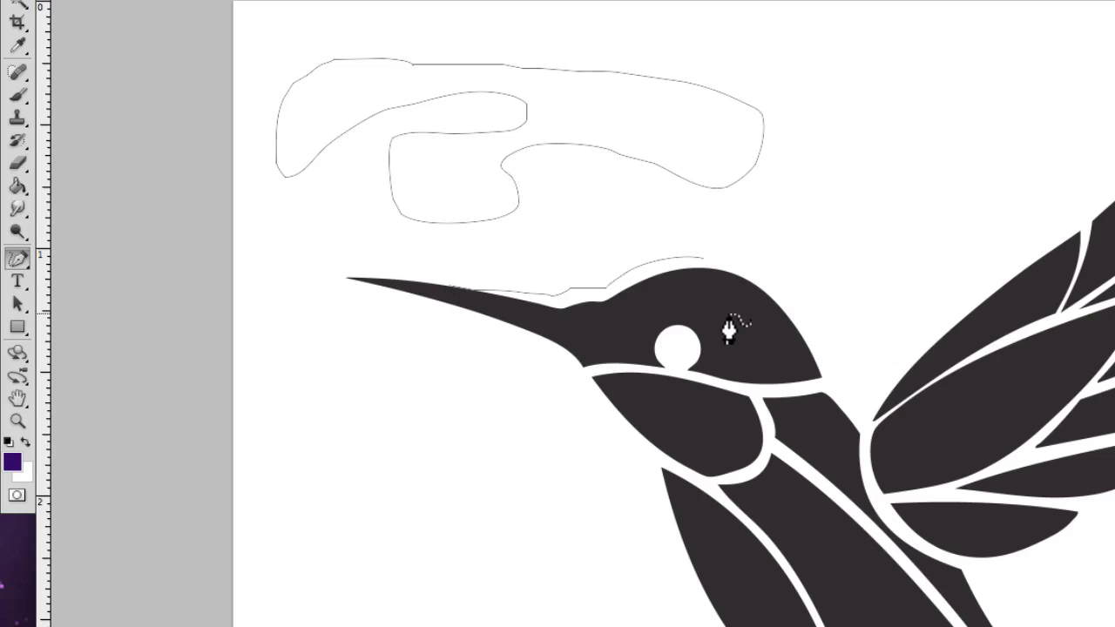
left_click(190, 0)
left_click(190, 0)
left_click(20, 259)
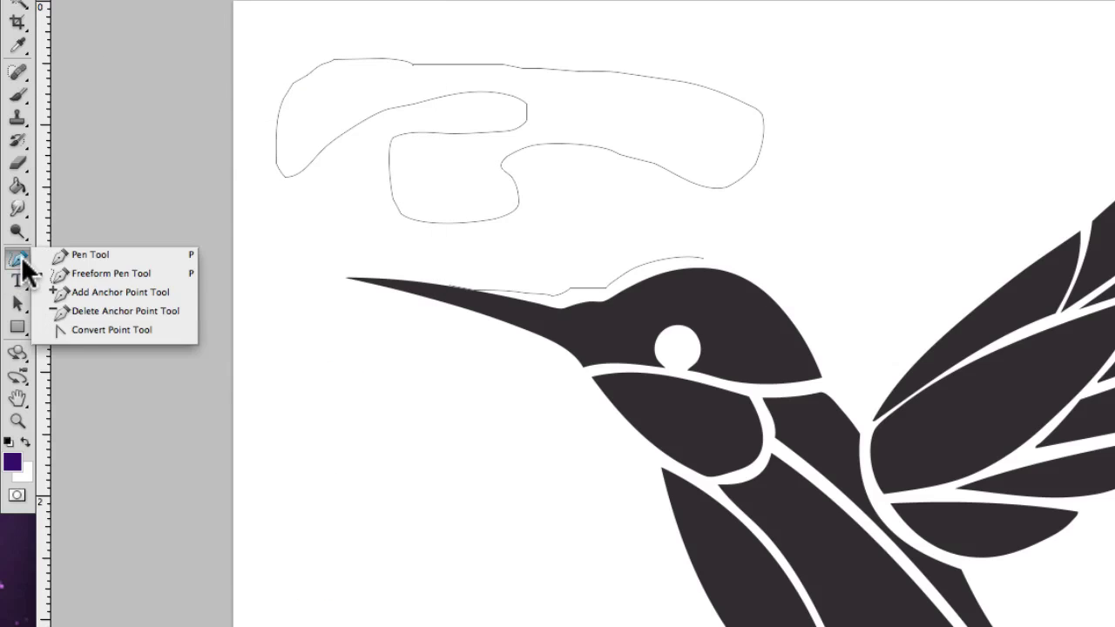
left_click(77, 330)
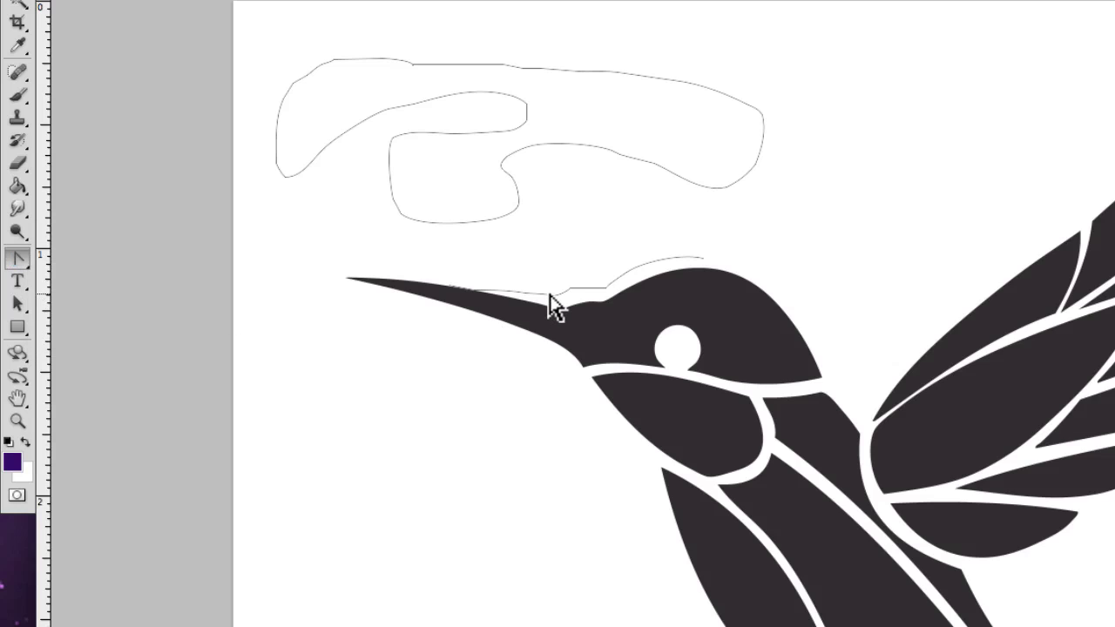
left_click(548, 295)
key("ctrl+h")
left_click(18, 263)
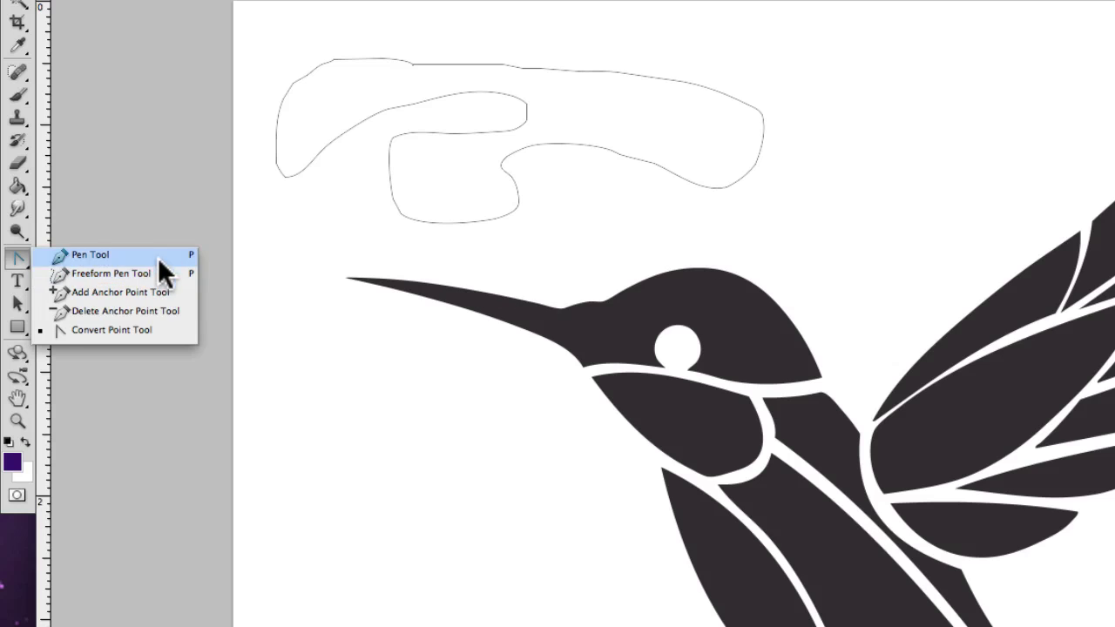
left_click(259, 52)
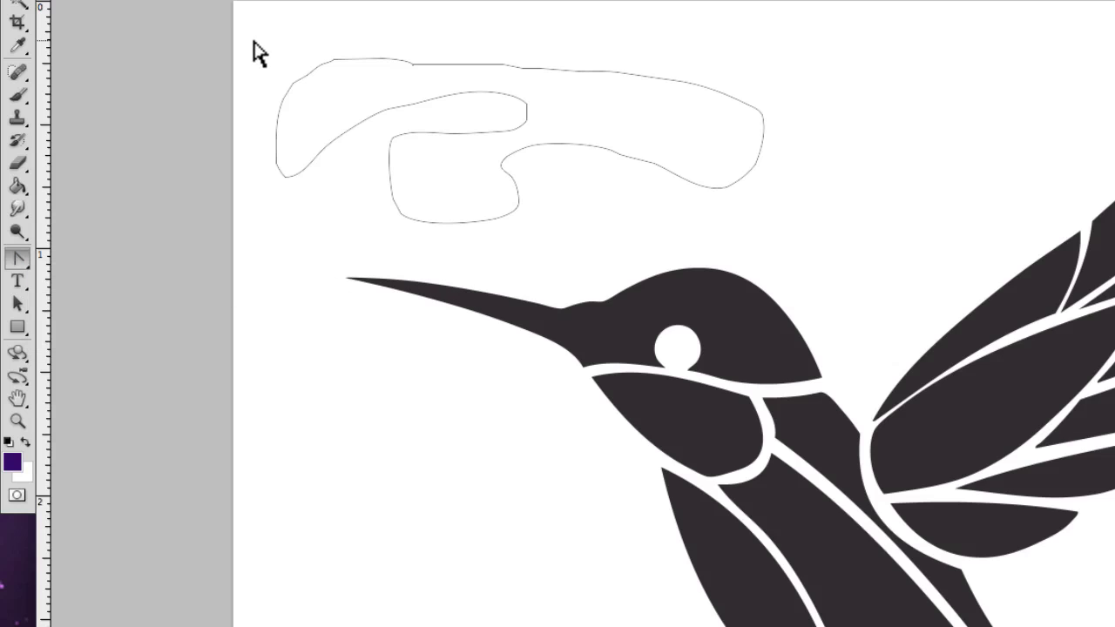
Step: Select the closed freeform path and add four anchor points around its rounded right end
left_click(19, 301)
mouse_move(259, 42)
left_mouse_down()
mouse_move(373, 194)
mouse_move(739, 256)
mouse_move(804, 254)
left_mouse_up()
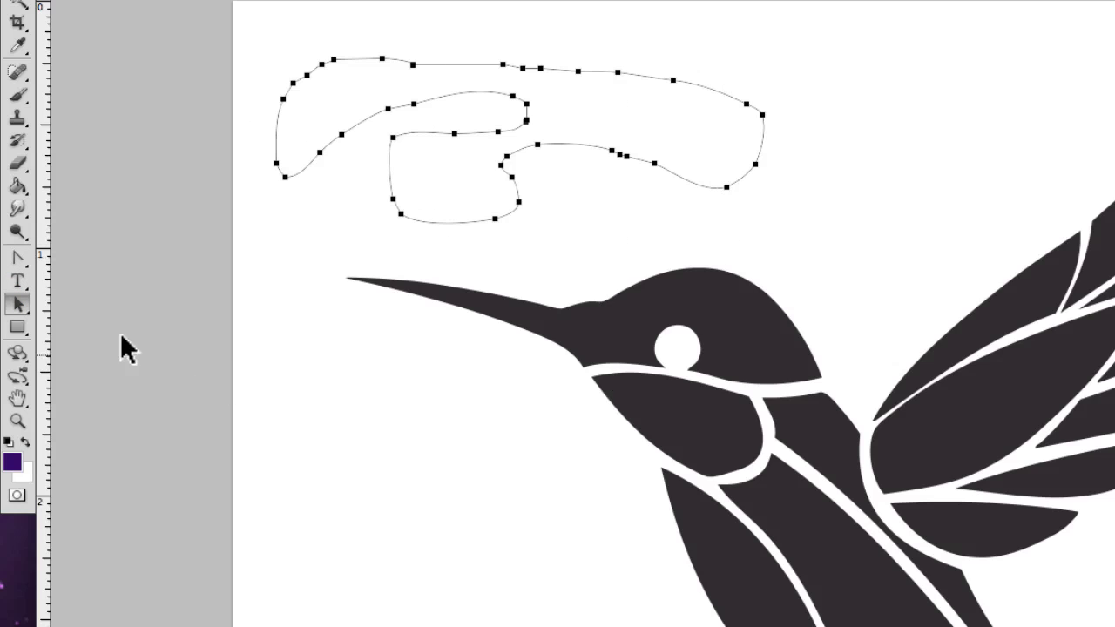
left_click_drag(27, 272, 72, 277)
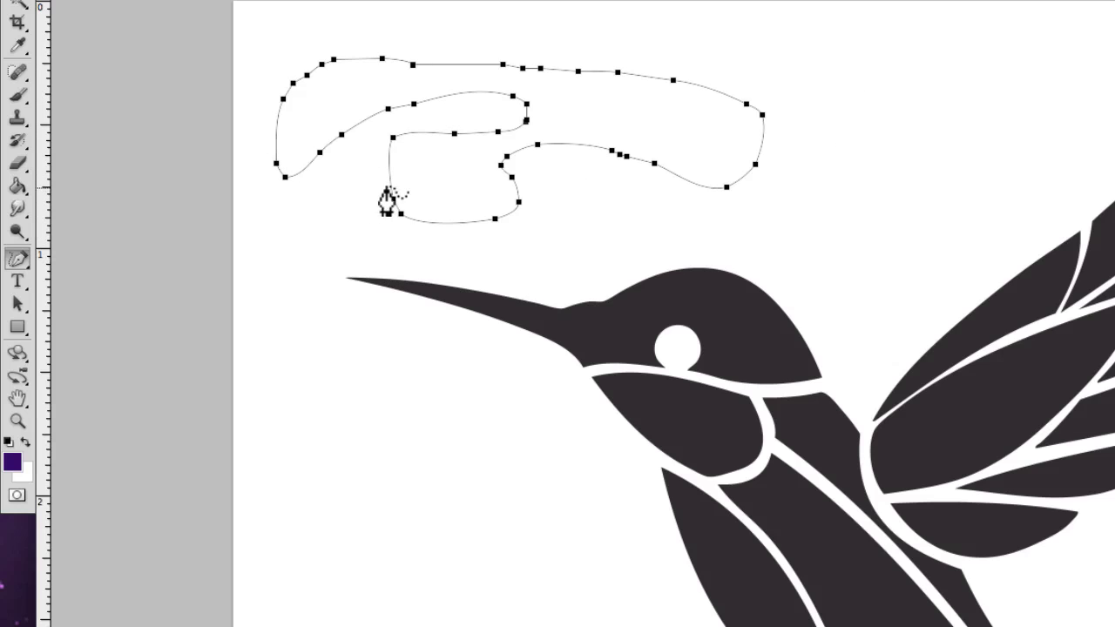
left_click(19, 261)
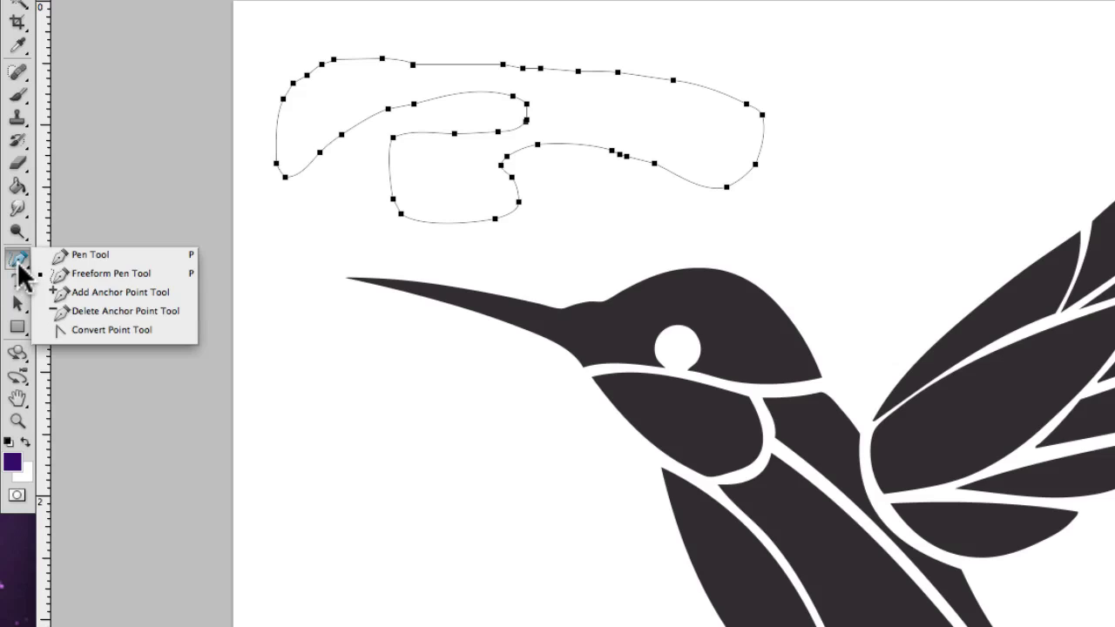
left_click(143, 291)
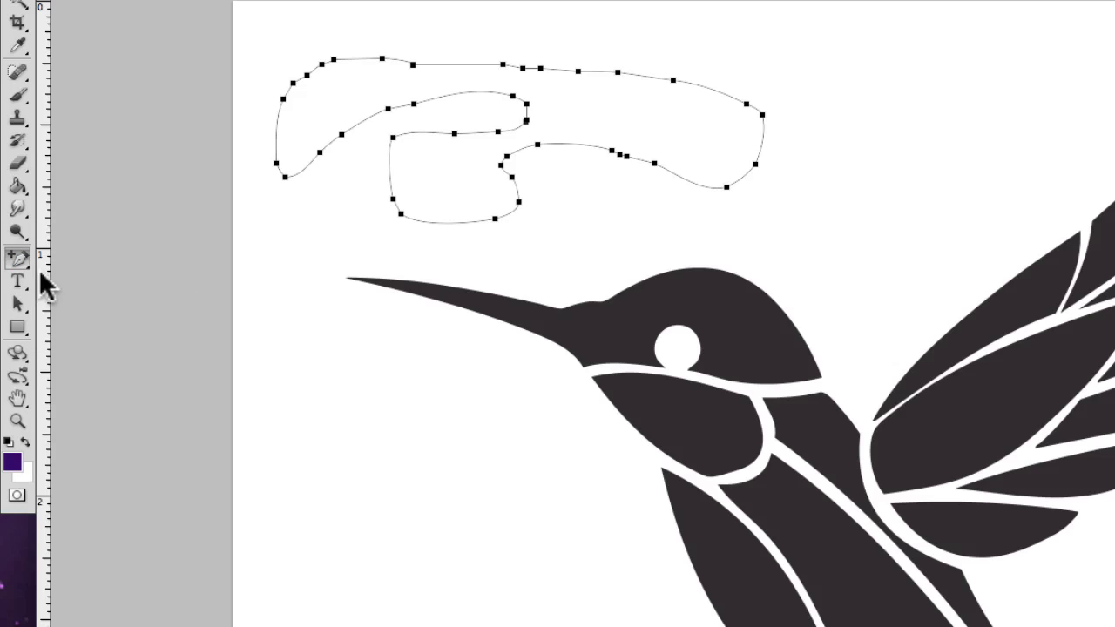
left_click(709, 90)
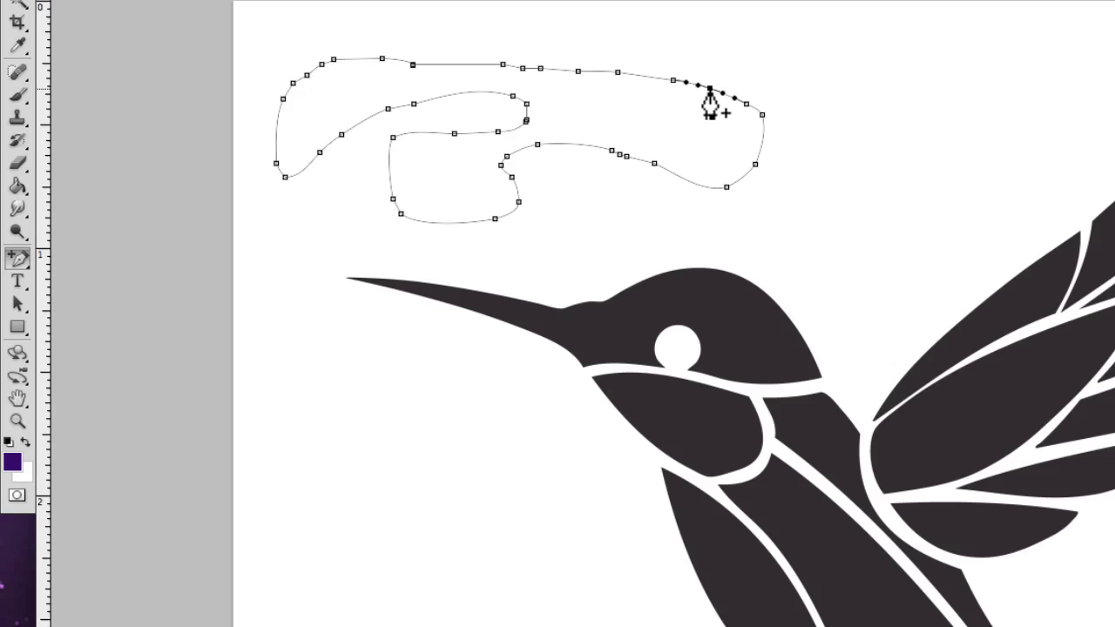
left_click(762, 141)
left_click(741, 176)
left_click(688, 180)
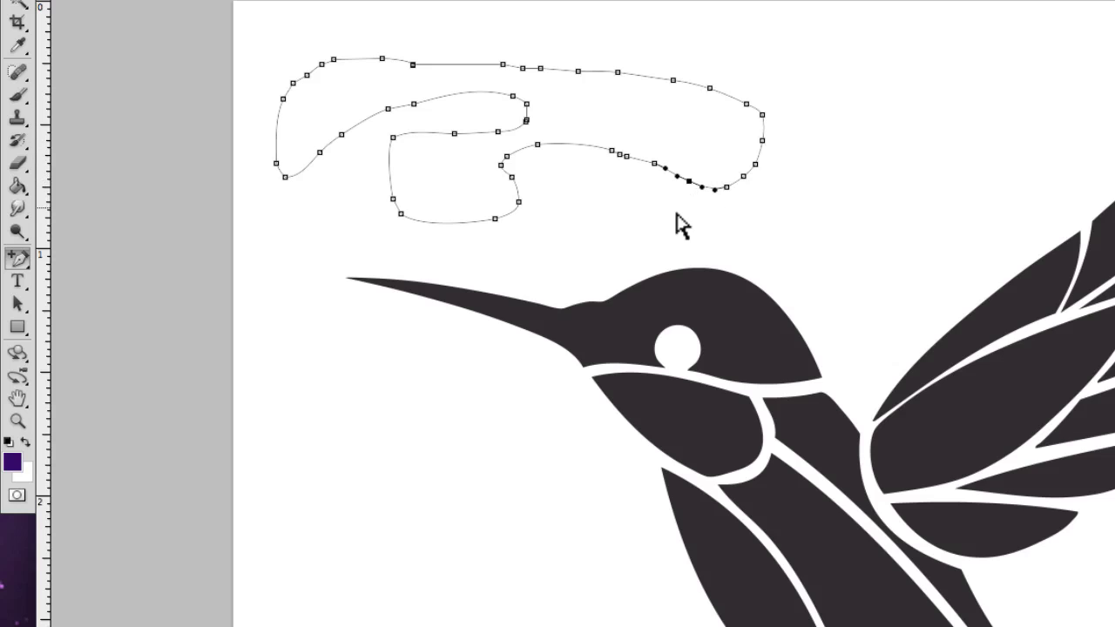
Step: Delete several anchor points from the freeform path, one on its inner lower curve and the others around its right end
left_click(20, 260)
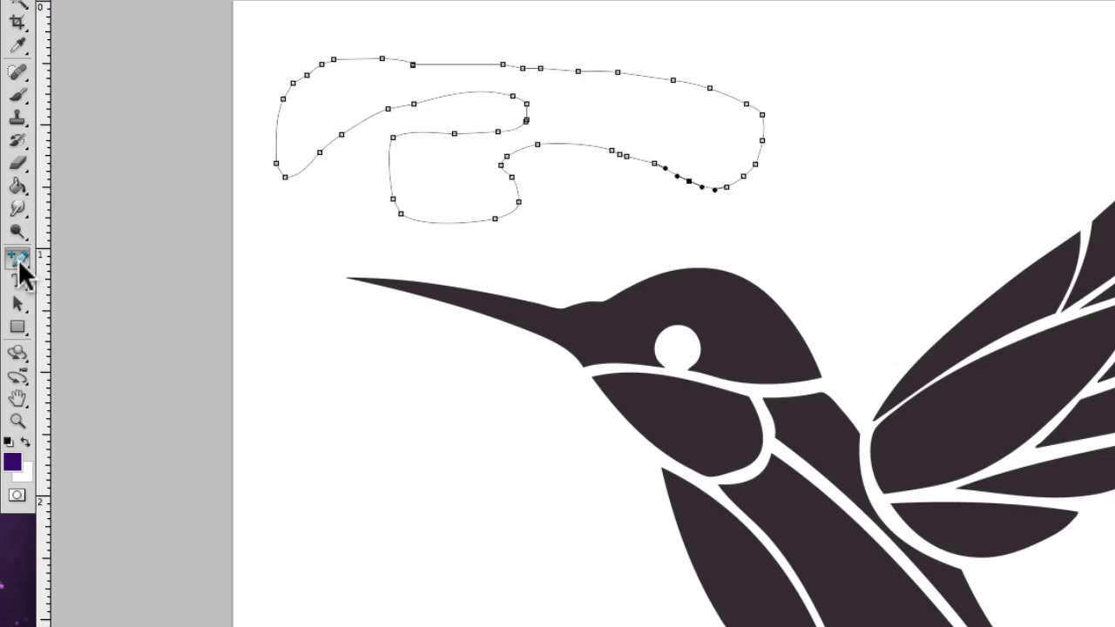
left_click(20, 270)
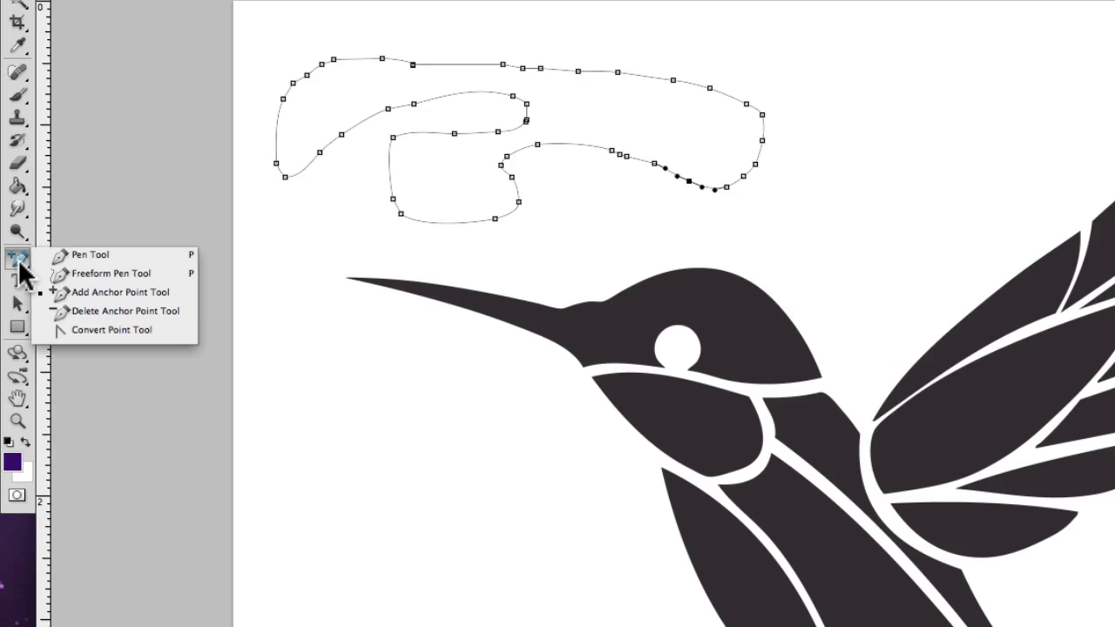
left_click(83, 311)
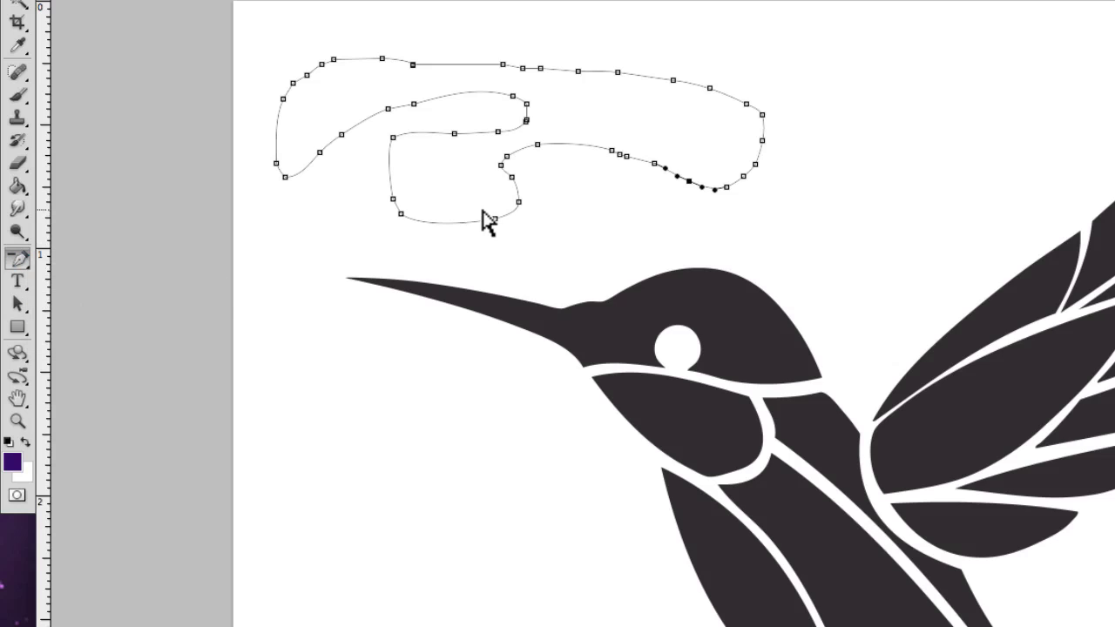
left_click(538, 145)
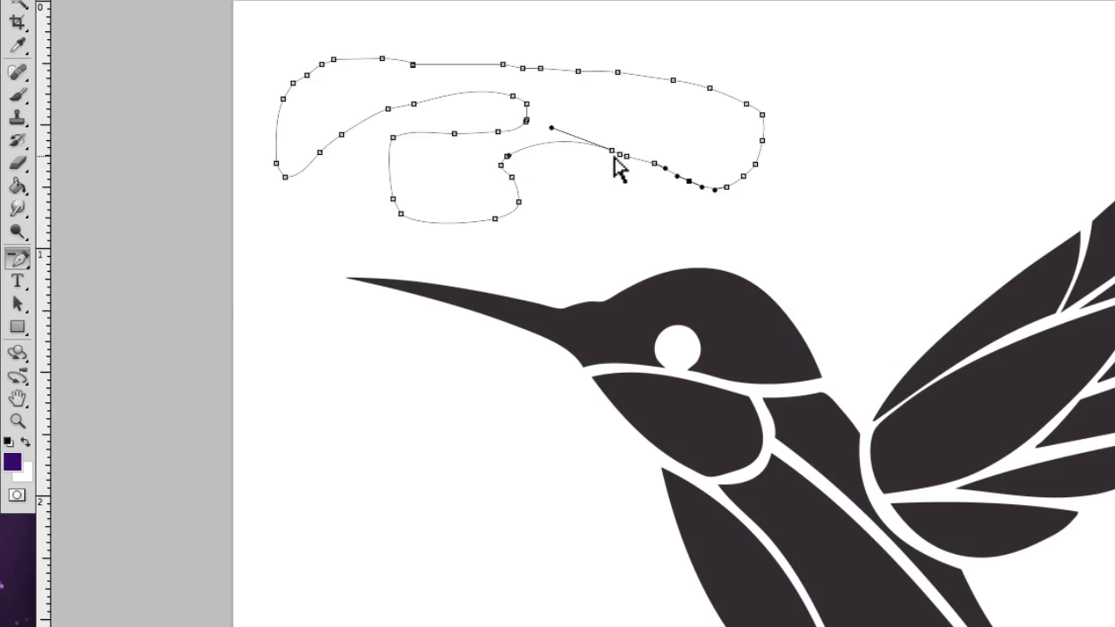
left_click(688, 184)
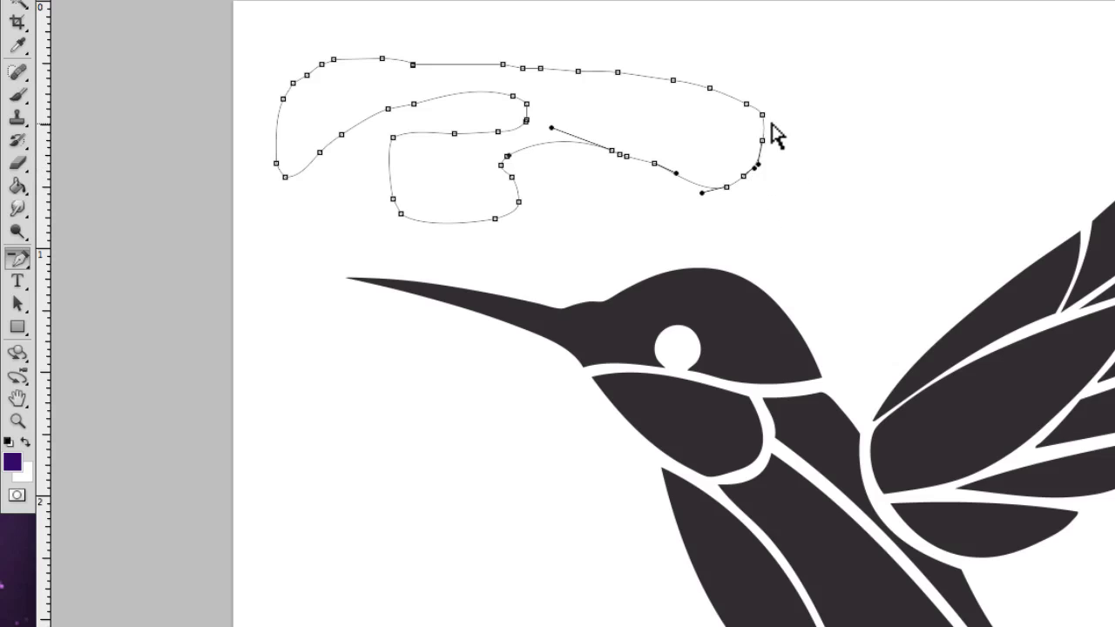
left_click(762, 137)
left_click(673, 80)
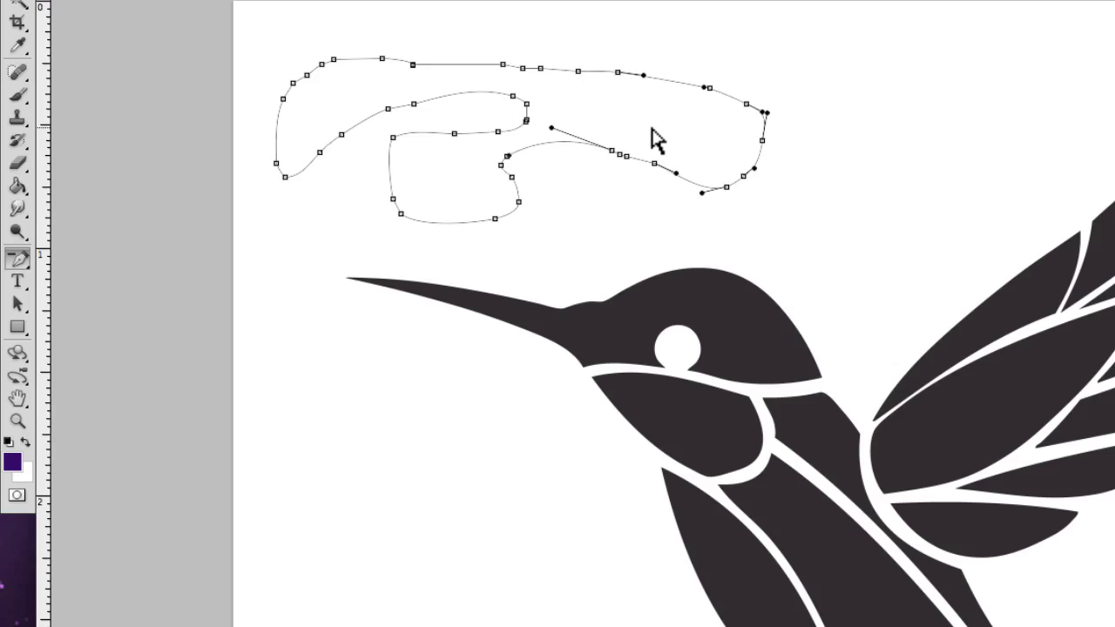
Step: Convert the smooth anchor points at the rounded tip of the path's inner notch to corner points
left_click(24, 259)
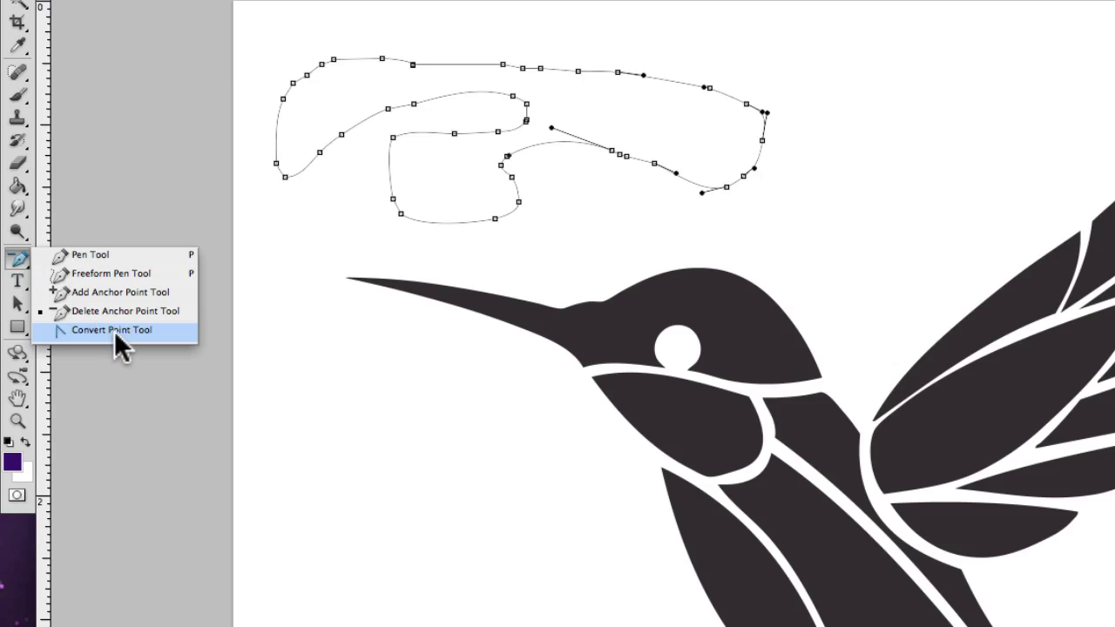
left_click(174, 342)
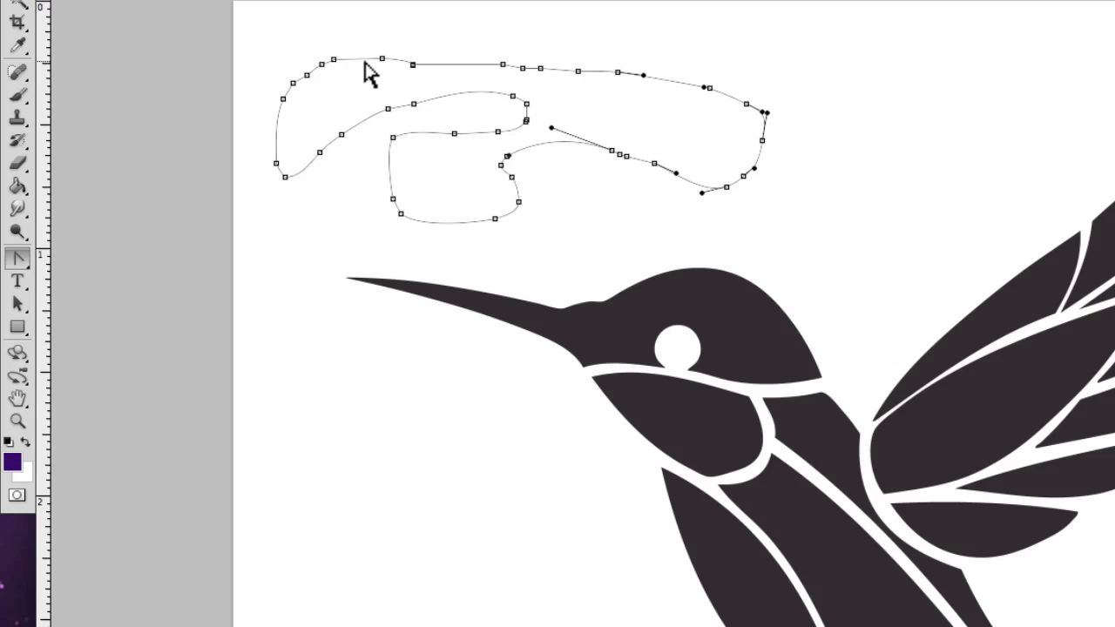
left_click(513, 98)
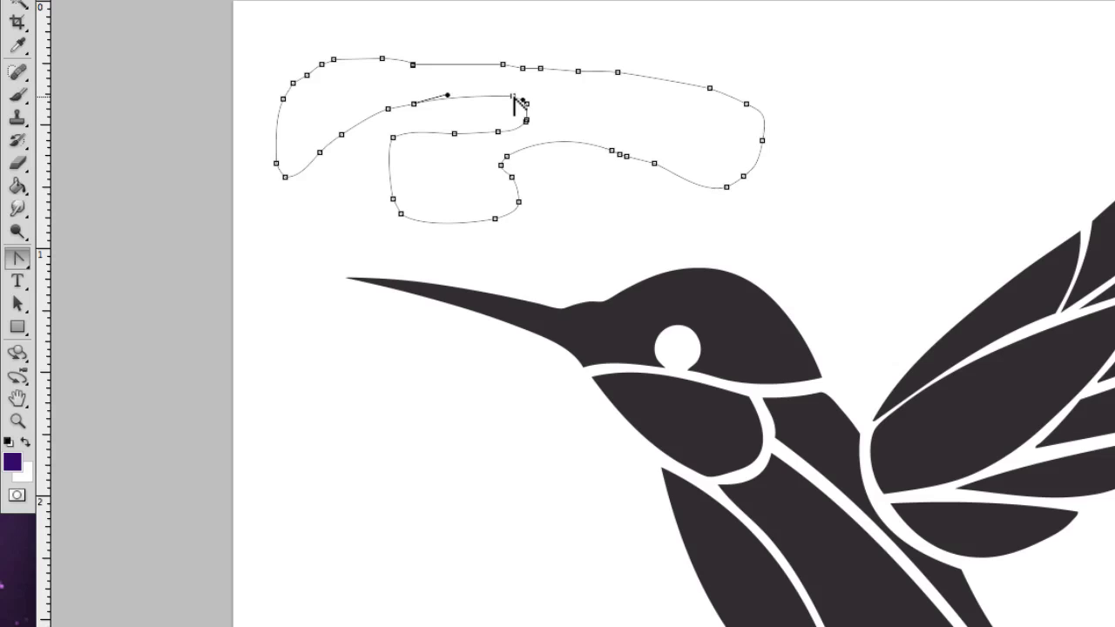
left_click(23, 257)
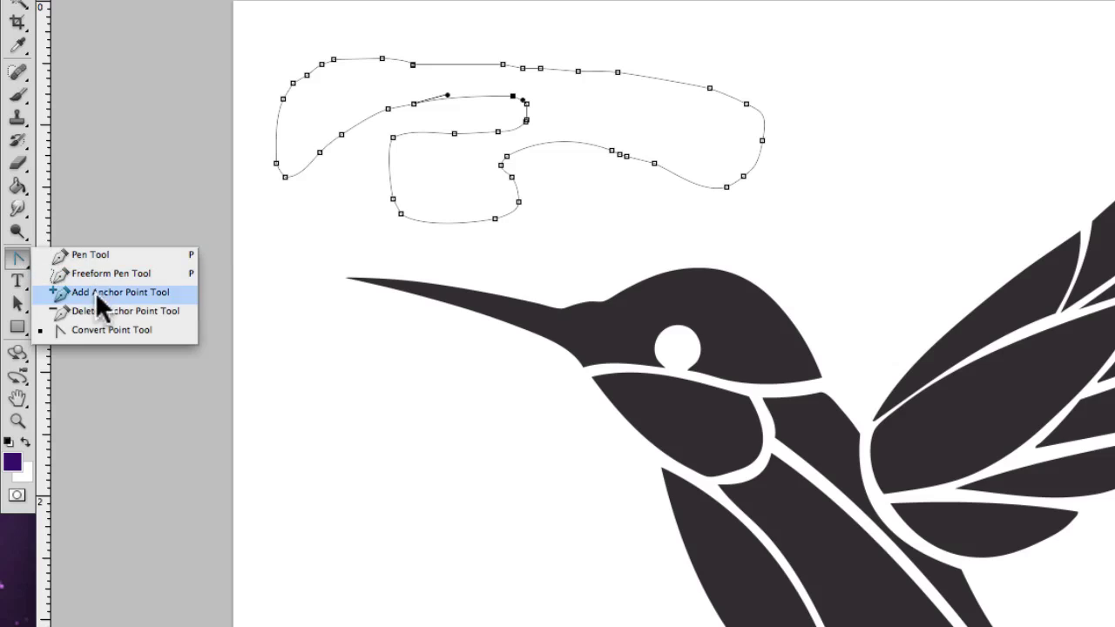
left_click(144, 335)
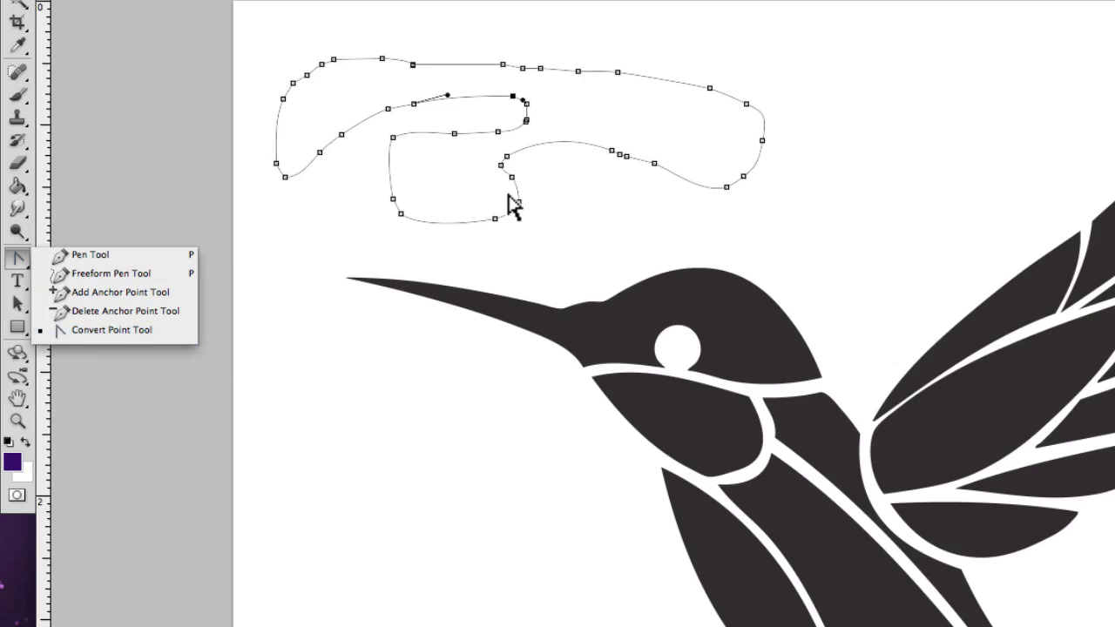
left_click(526, 102)
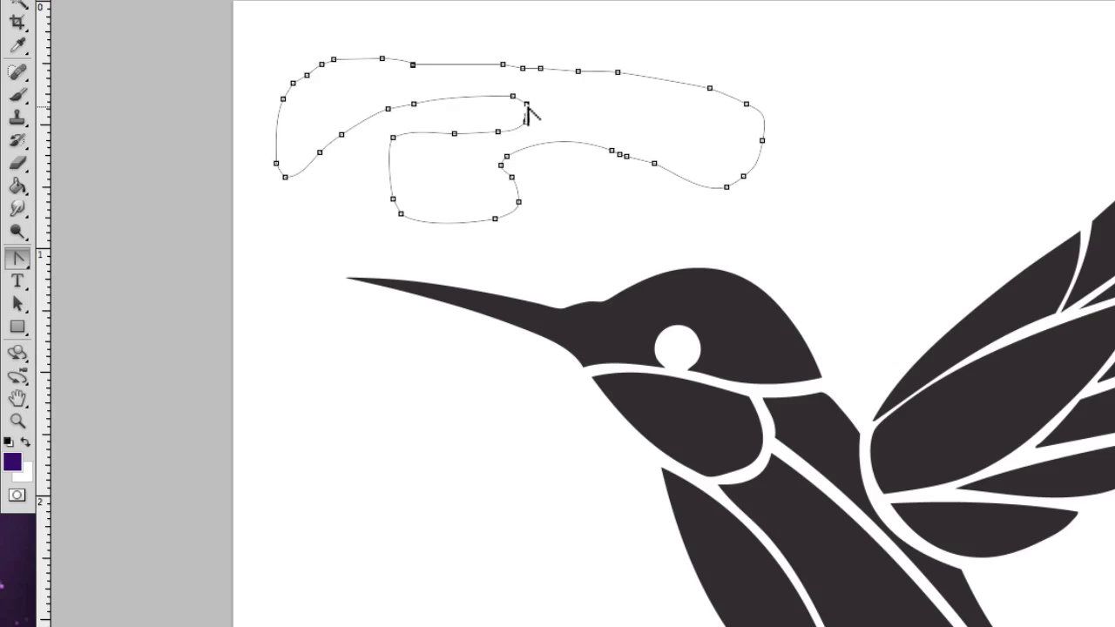
left_click(527, 120)
left_click(526, 120)
Step: Convert the smooth anchor points around the path's lower lobe and onto its adjoining lower edge to corner points
left_click(454, 133)
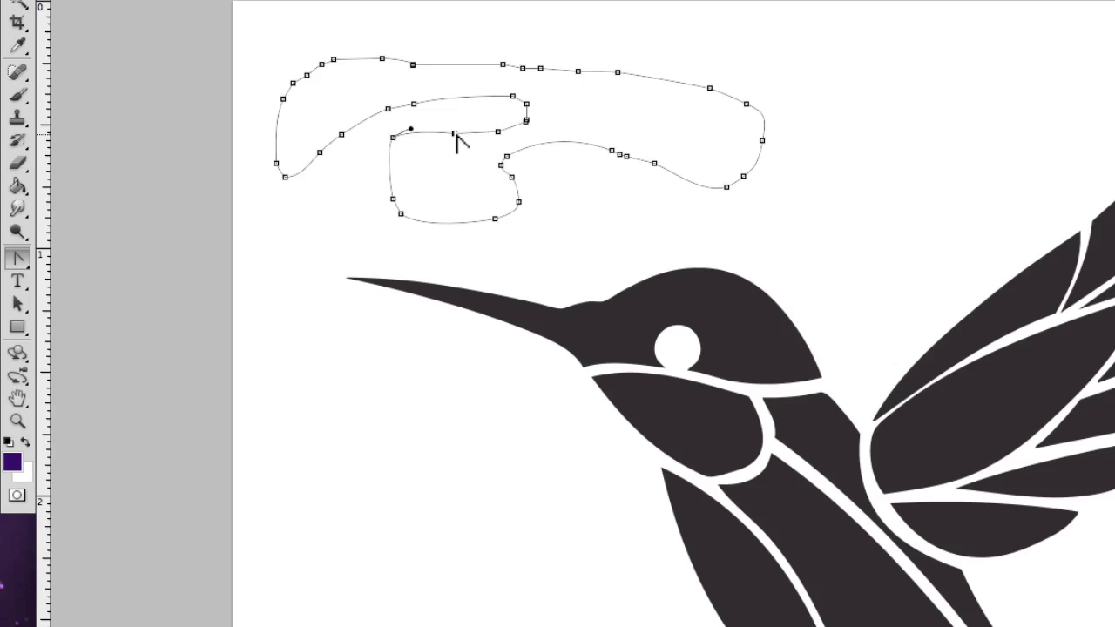
left_click(393, 138)
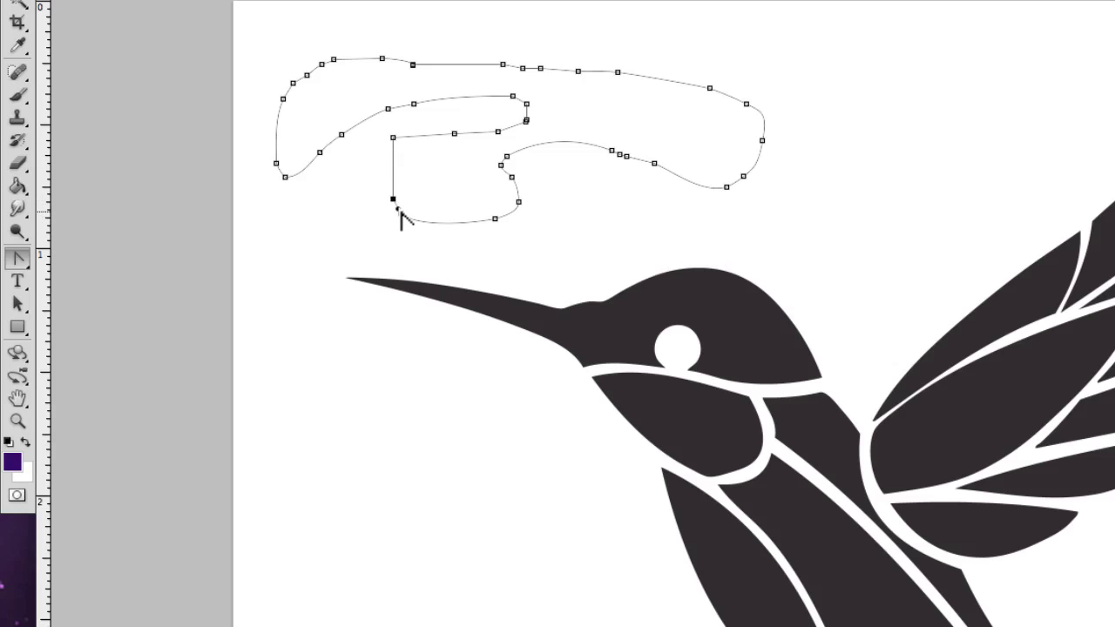
left_click(400, 212)
left_click(496, 218)
left_click(518, 202)
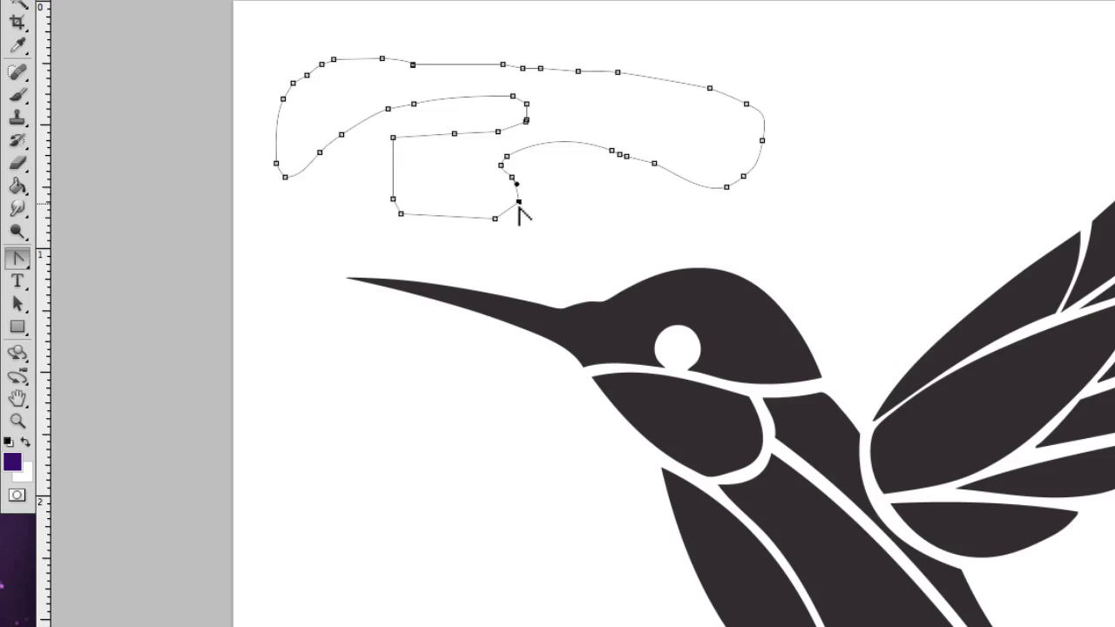
left_click(502, 166)
left_click(506, 159)
left_click(614, 153)
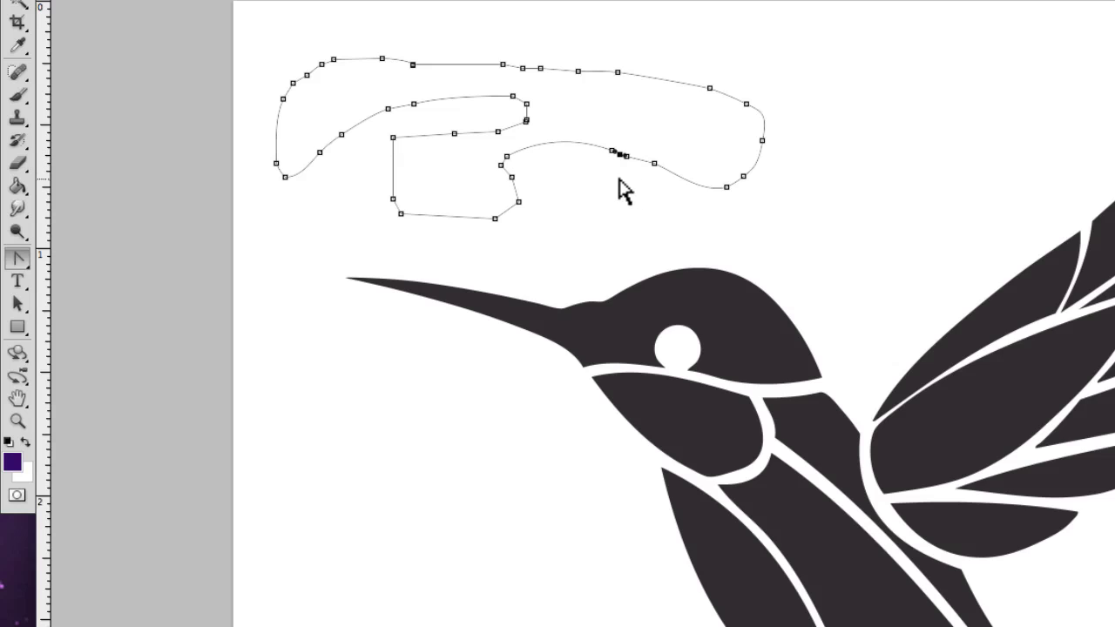
Step: Convert the smooth anchor points along the path's inner lower edge, as far as its lower right bend, to corner points
left_click(613, 152)
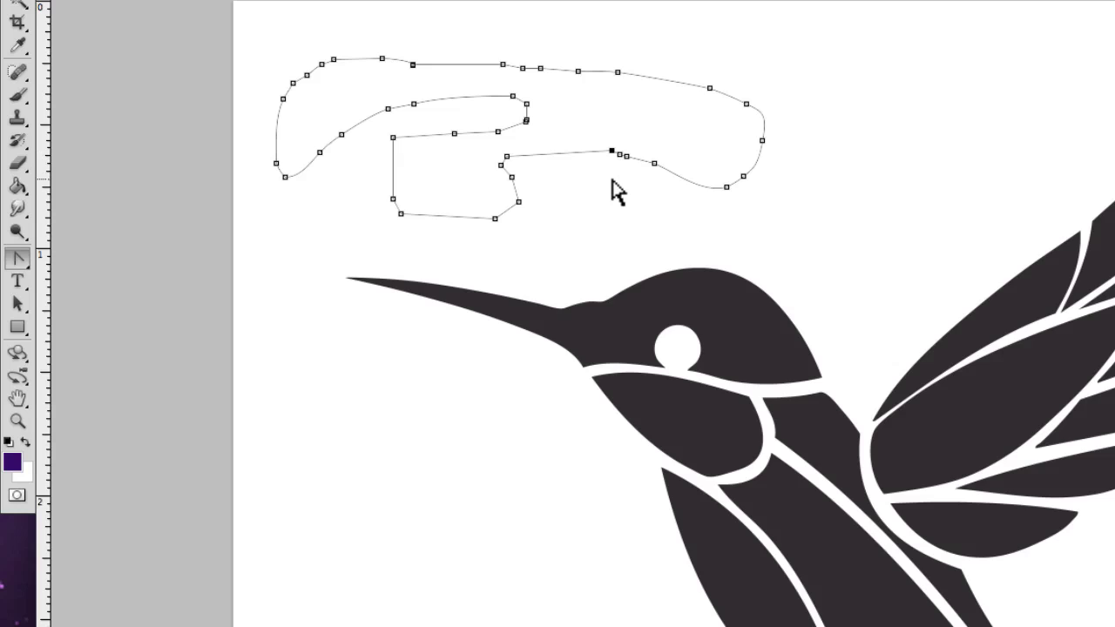
left_click(620, 156)
left_click(654, 165)
left_click(727, 187)
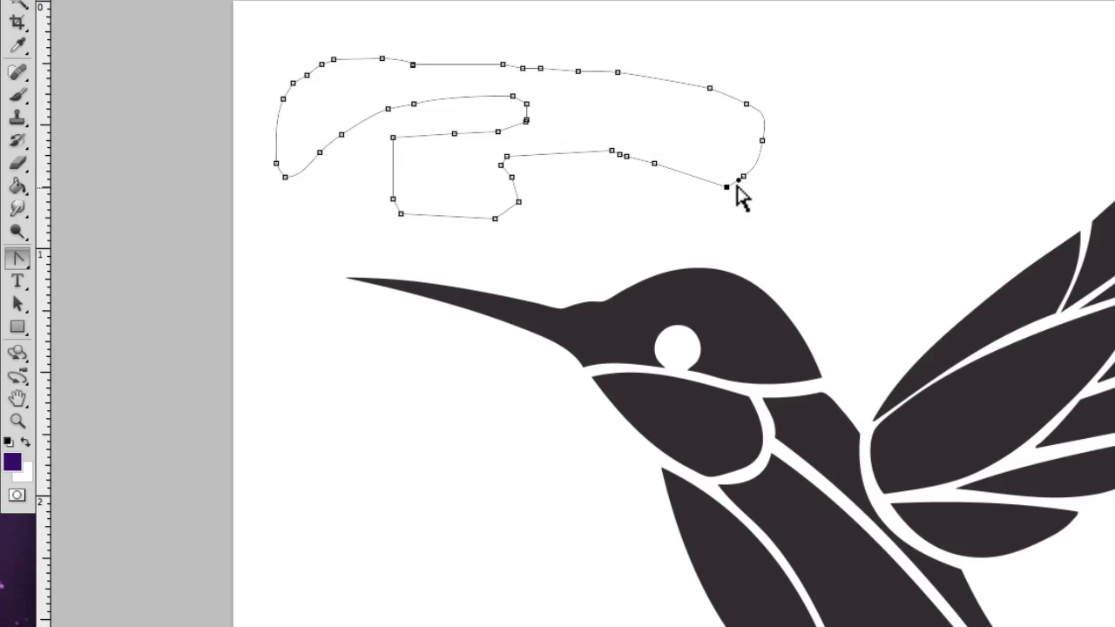
Step: Convert the smooth anchor points around the path's right end, along its upper edge and on the inner upper curve to corner points
left_click(744, 177)
left_click(762, 141)
left_click(710, 88)
left_click(618, 73)
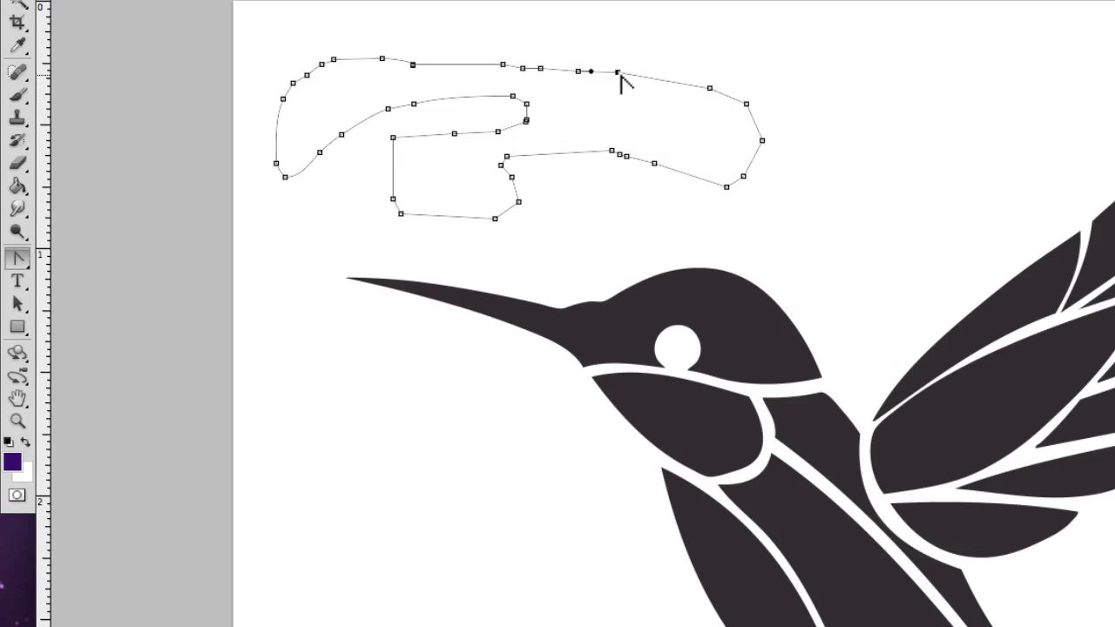
left_click(578, 72)
left_click(522, 68)
left_click(503, 65)
left_click(414, 104)
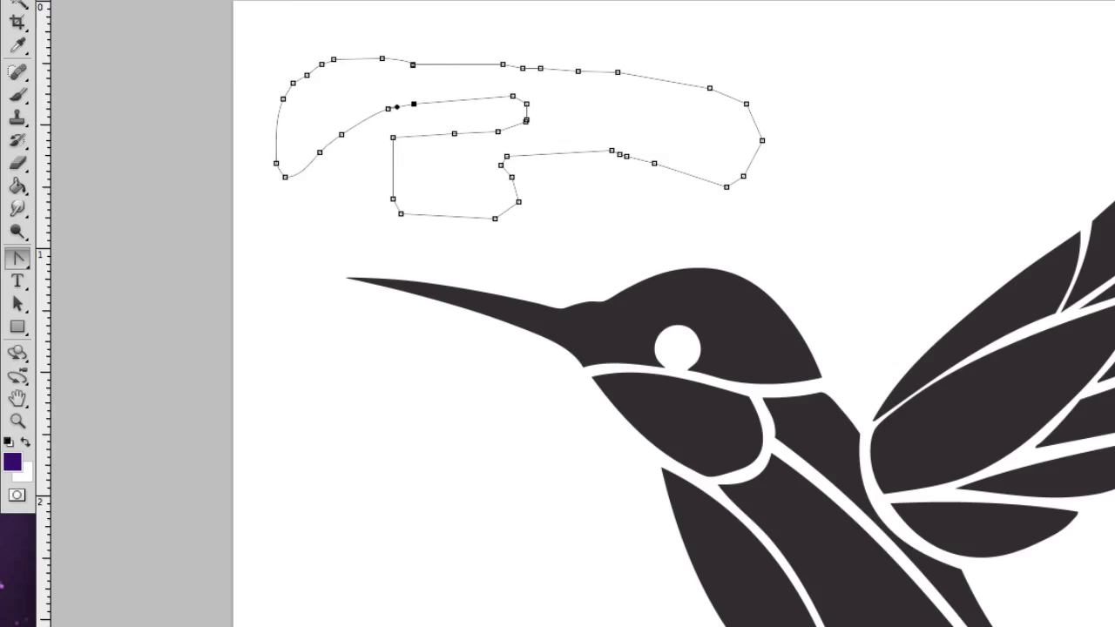
Step: Select the whole freeform path with the Path Selection tool, delete it, and reactivate the standard Pen tool
left_click_drag(27, 301, 106, 299)
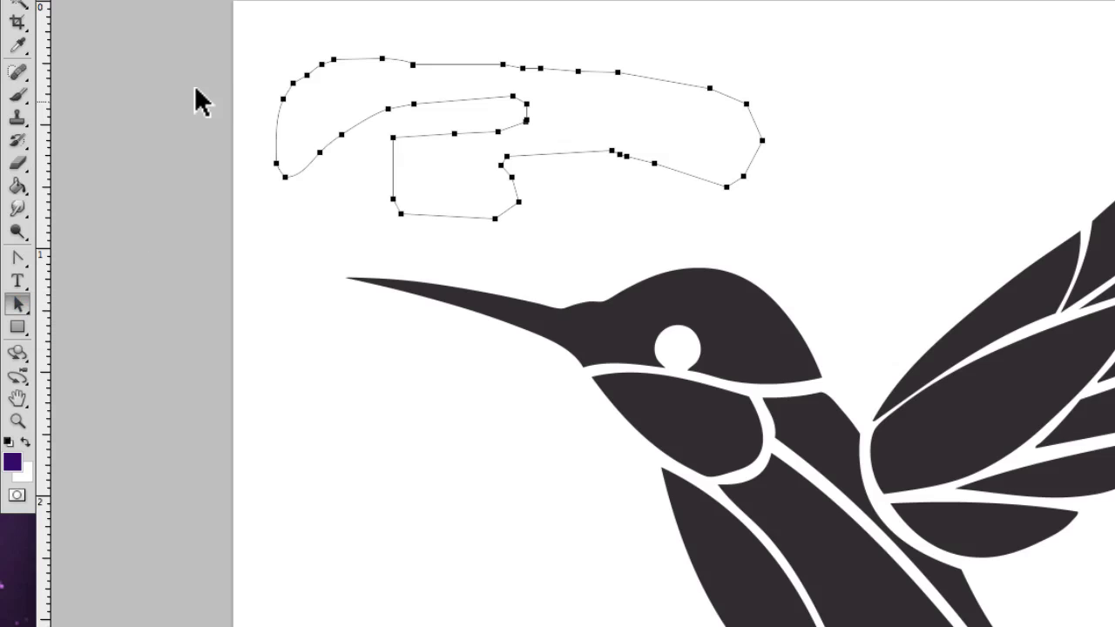
left_click(255, 41)
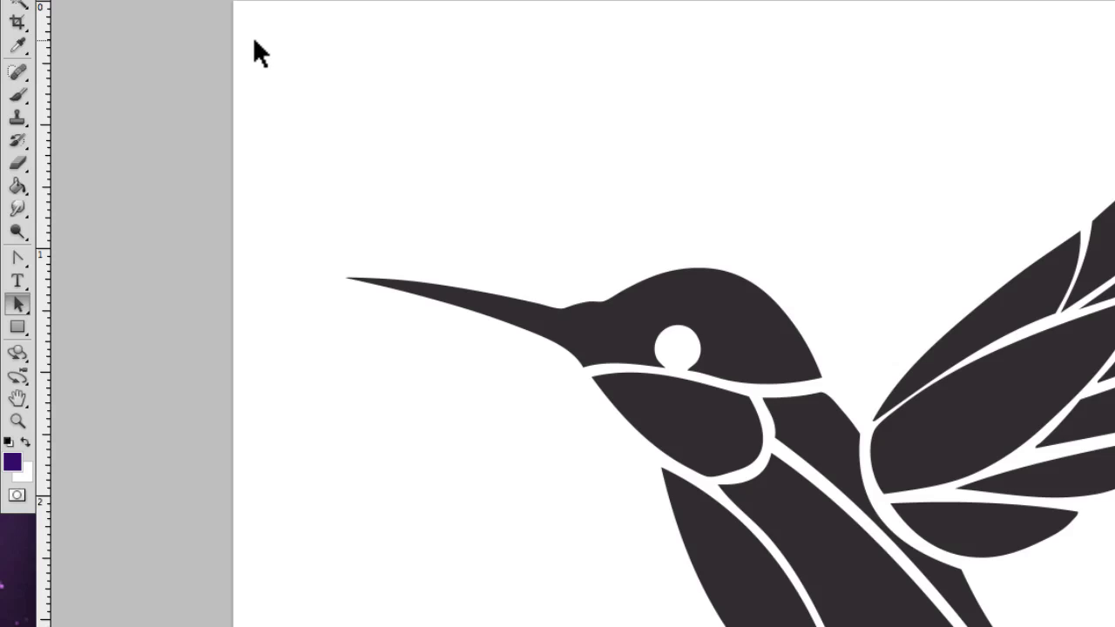
left_click(21, 307)
left_click(19, 259)
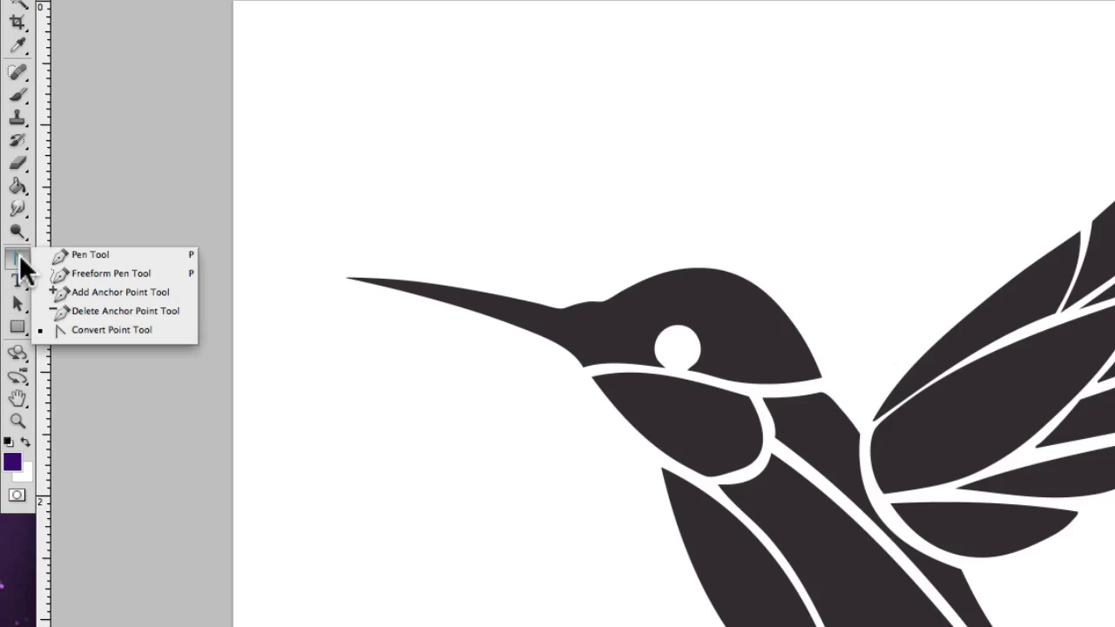
left_click(74, 251)
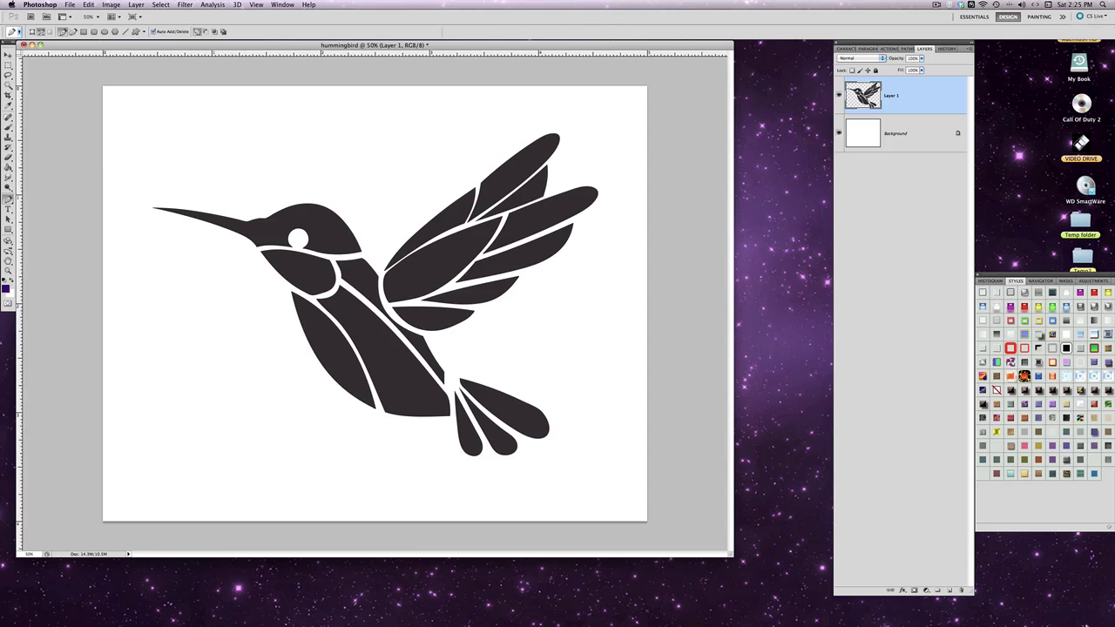
Step: Switch to Firefox, view the previously visited keepdesigning.com free bird wing vectors page, and return to the hummingbird document in Photoshop
mouse_move(1041, 621)
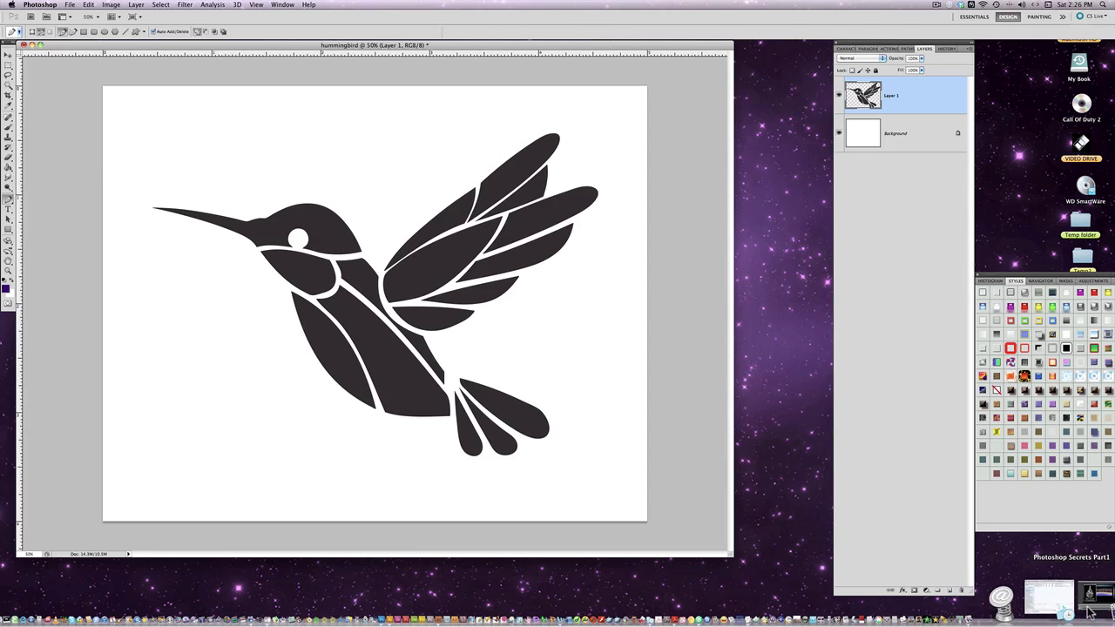
key("Tab")
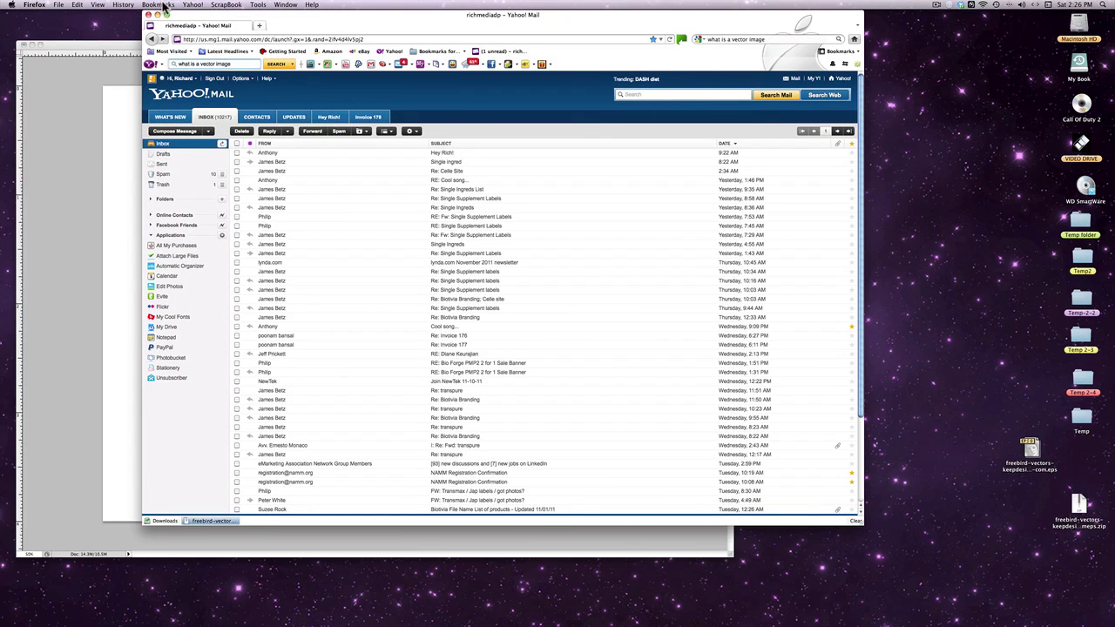
left_click(123, 5)
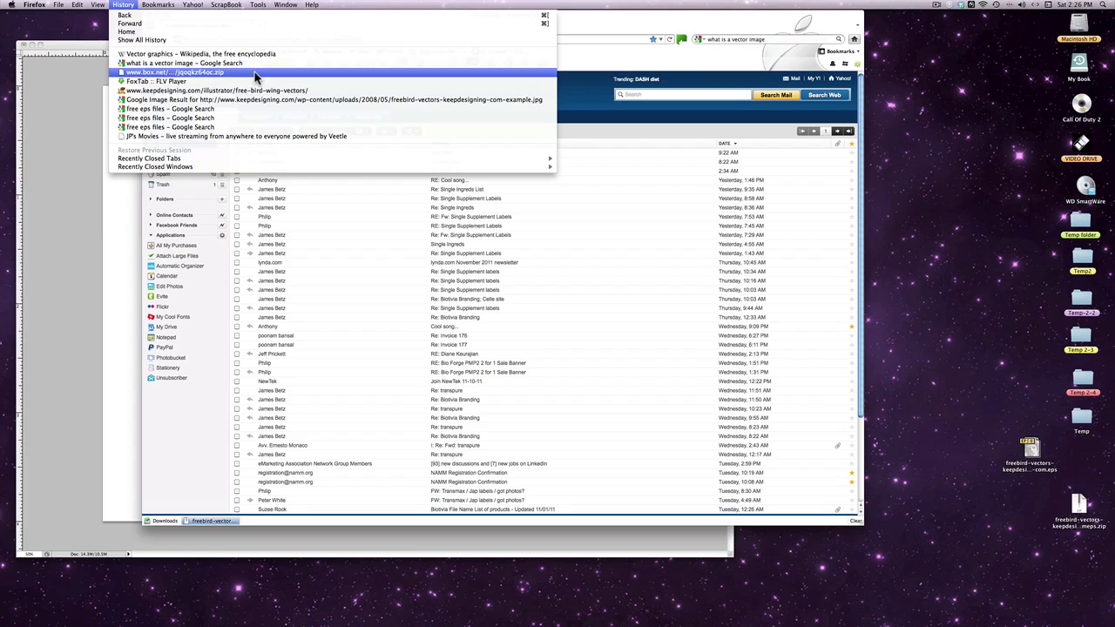
left_click(299, 92)
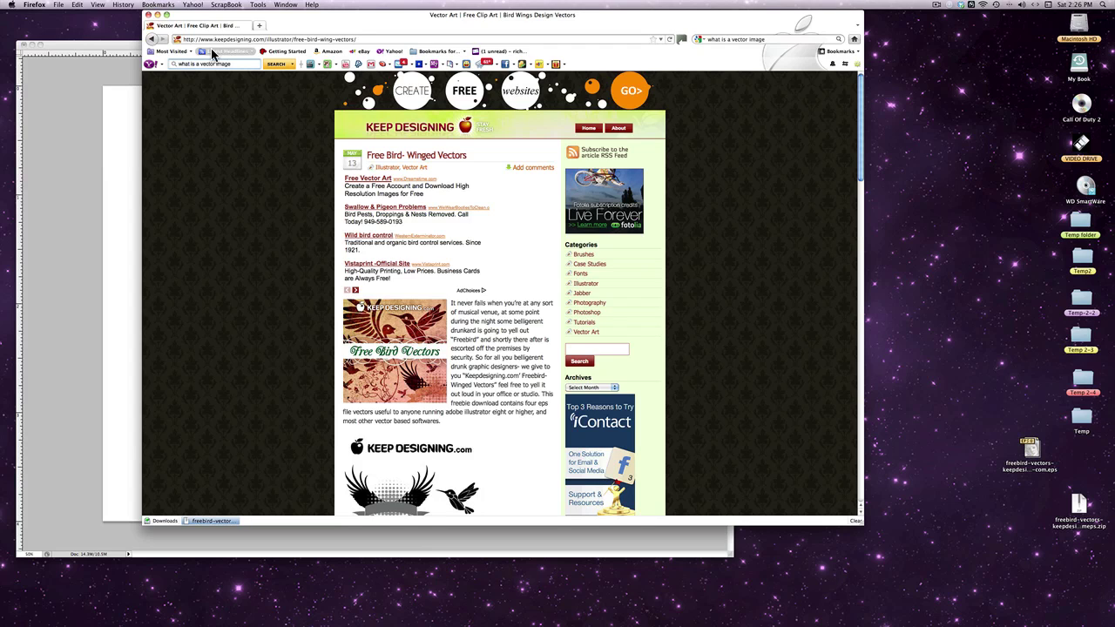
double_click(297, 16)
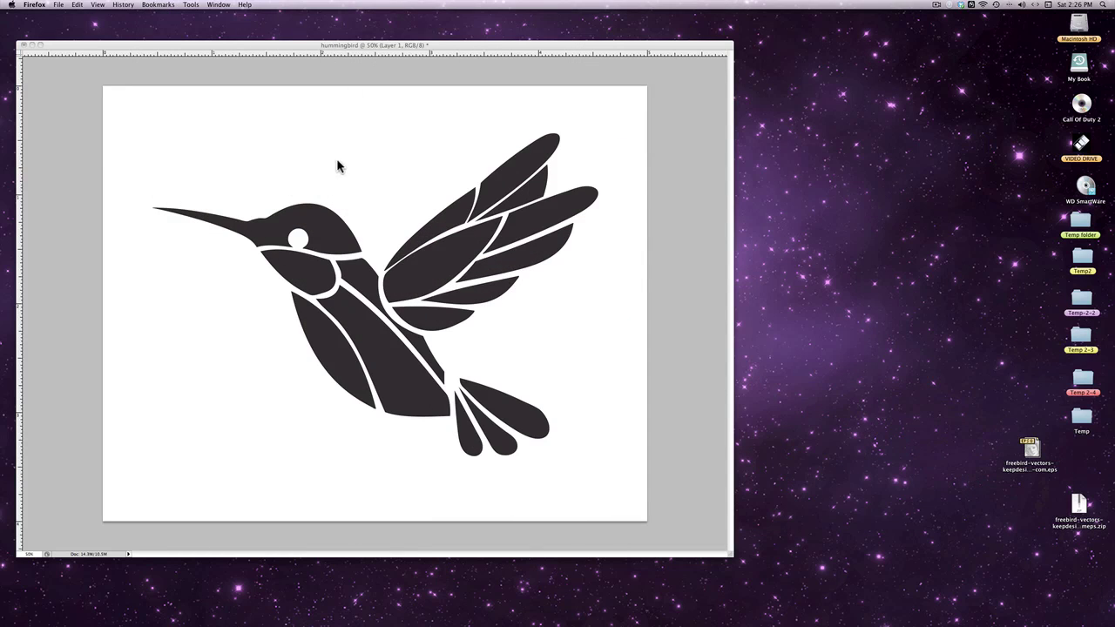
left_click(151, 172)
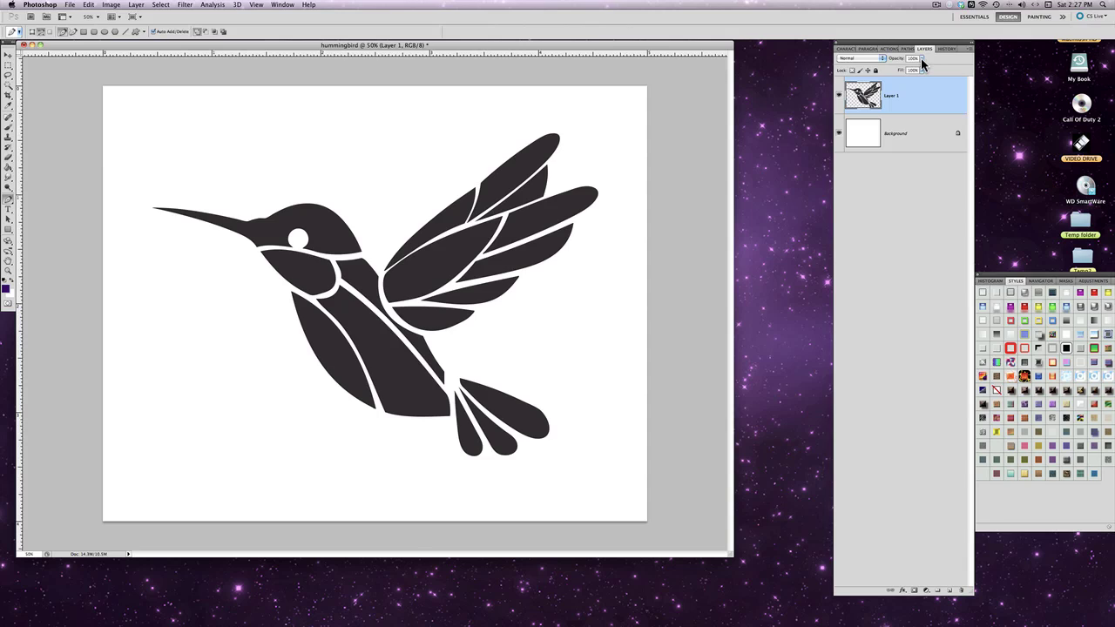
Step: Lower the opacity of Layer 1 with the hummingbird artwork to 20%
left_click(921, 64)
left_click_drag(922, 70, 890, 72)
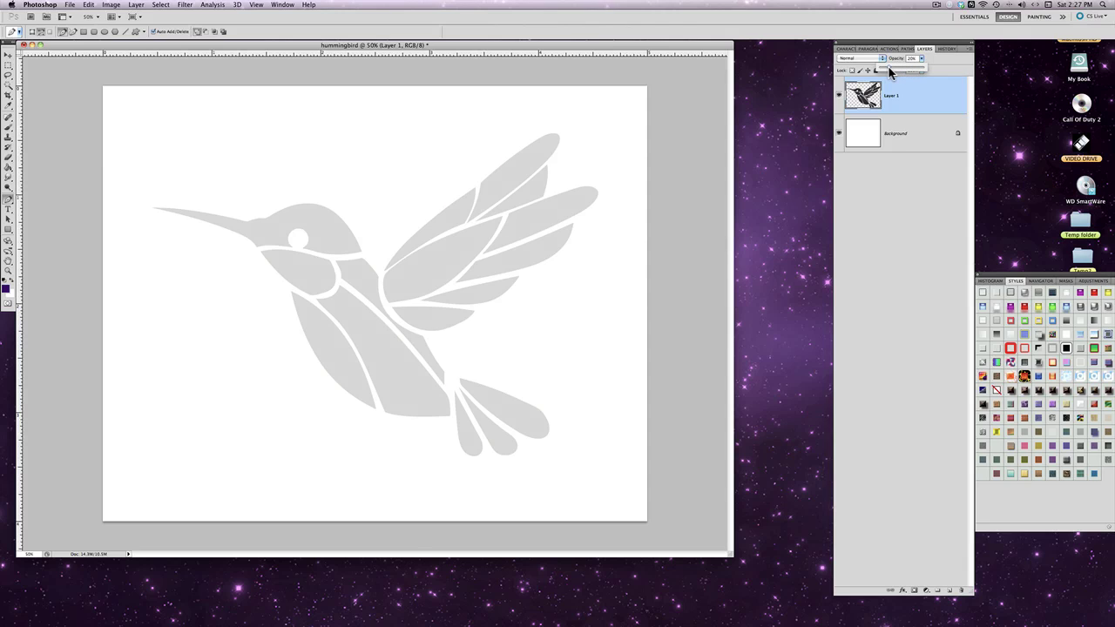
left_click(910, 109)
Step: Start a new Pen tool path with an anchor point at the tip of the hummingbird's beak
left_click(9, 272)
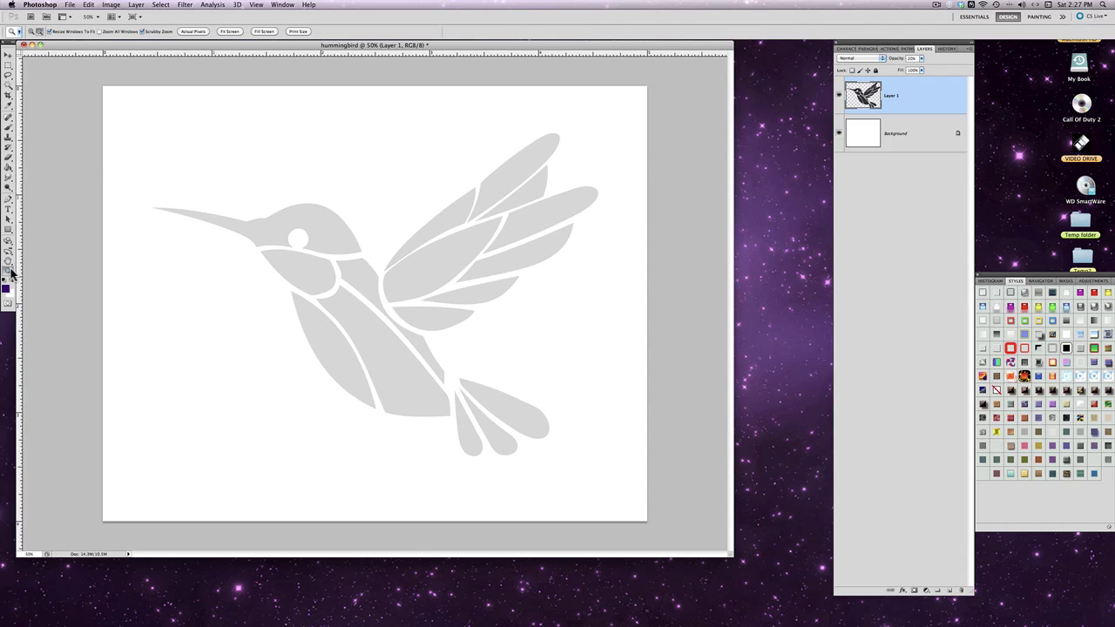
key("alt")
left_click_drag(152, 194, 153, 194)
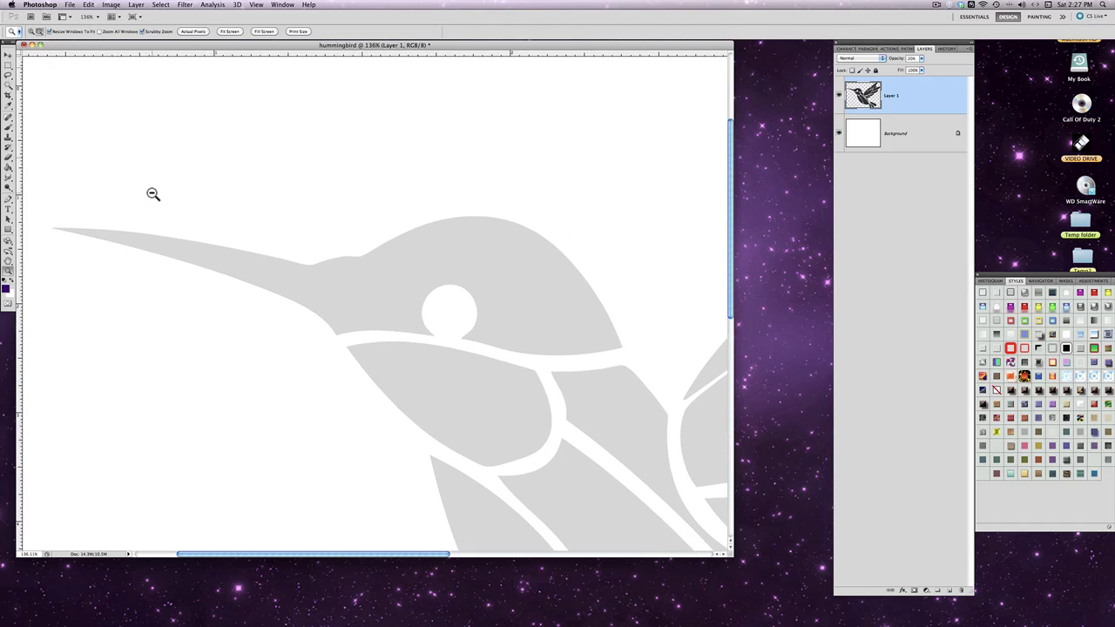
left_click(9, 198)
left_click_drag(11, 199, 35, 200)
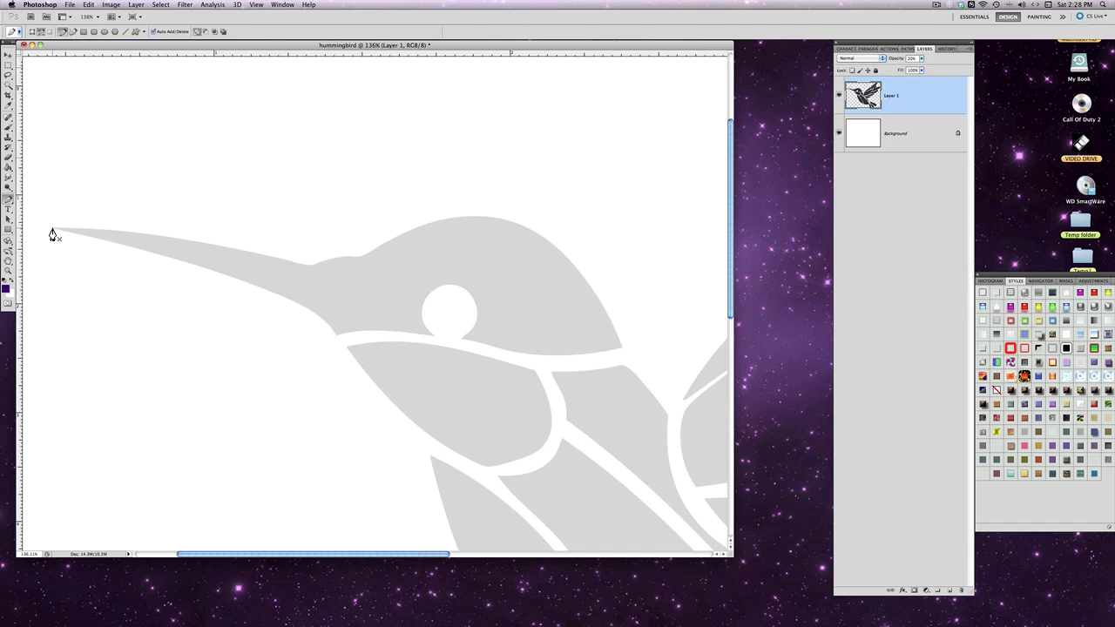
left_click(52, 229)
Step: Try two anchor points from the upper base of the beak onto the forehead, and undo both
left_click(299, 265)
left_click_drag(301, 263, 380, 241)
left_click(90, 4)
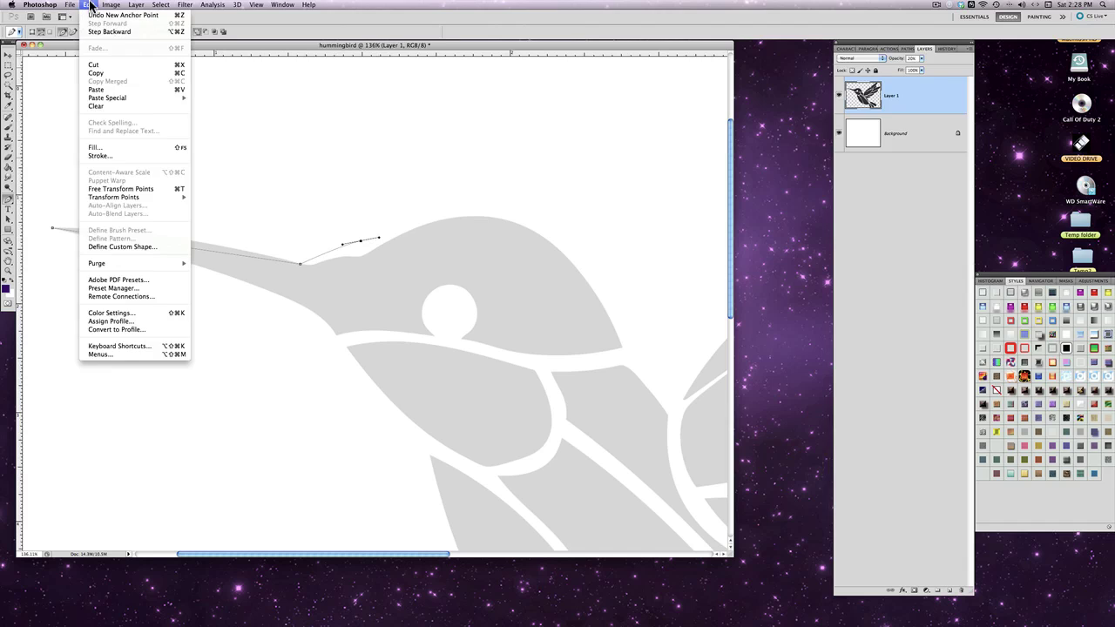
left_click(95, 31)
left_click(91, 4)
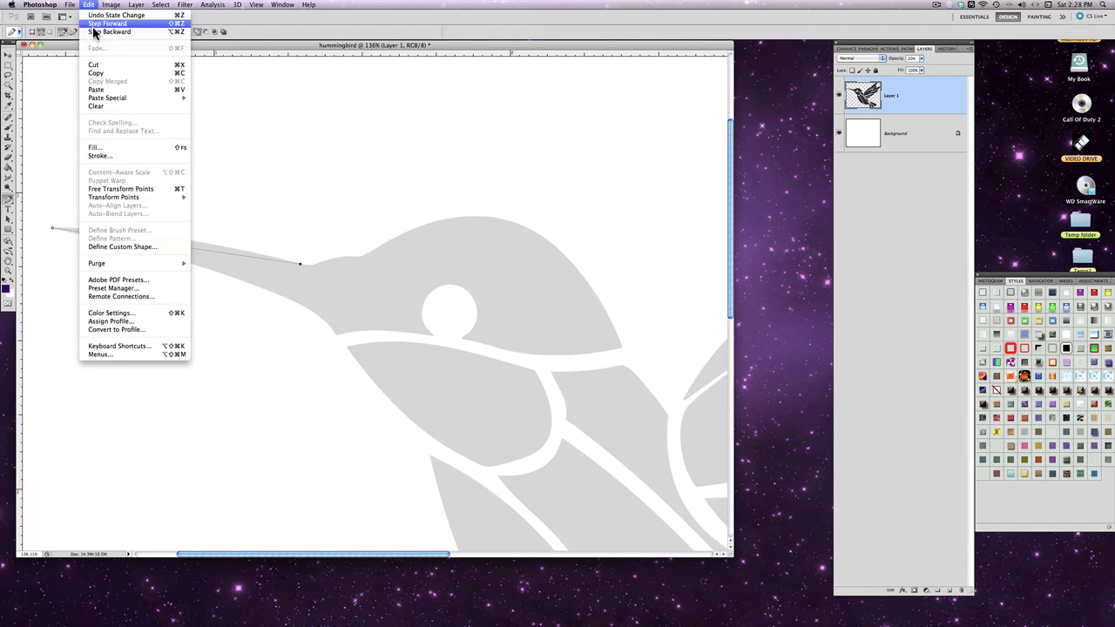
left_click(96, 31)
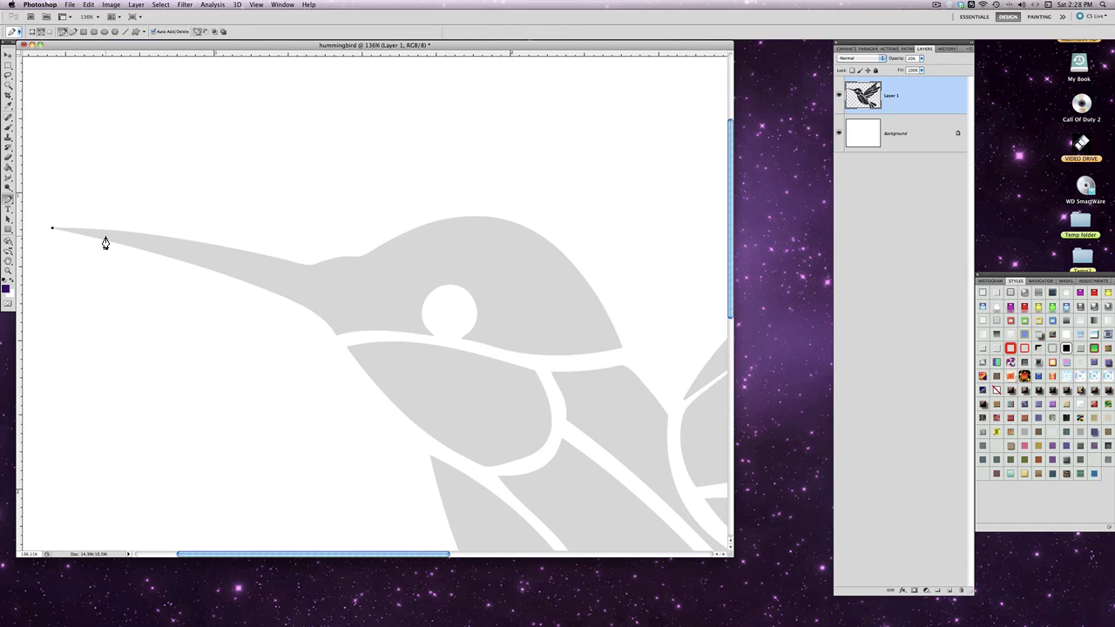
Step: Curve a segment along the beak's upper edge from the tip to its base and remove the outgoing direction handle there
left_click(296, 267)
key("ctrl+z")
left_click(294, 262)
left_click(52, 232)
left_click(294, 262)
left_click_drag(294, 262, 451, 305)
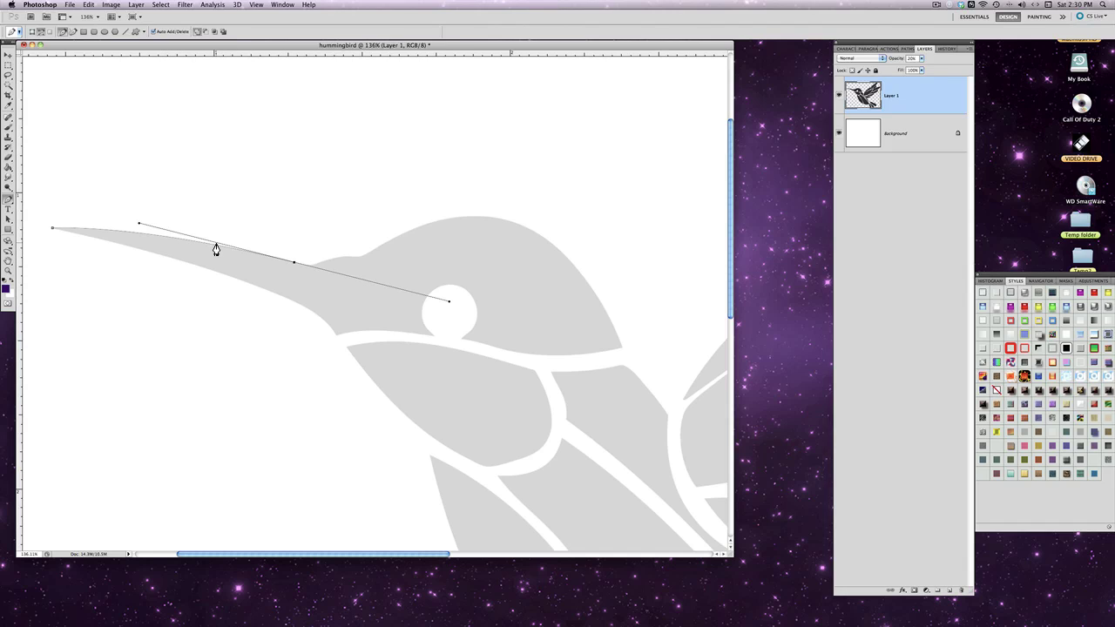
left_click(294, 264)
Step: Trace the small bumps between the beak's upper base and the forehead with short curved segments
left_click(327, 261)
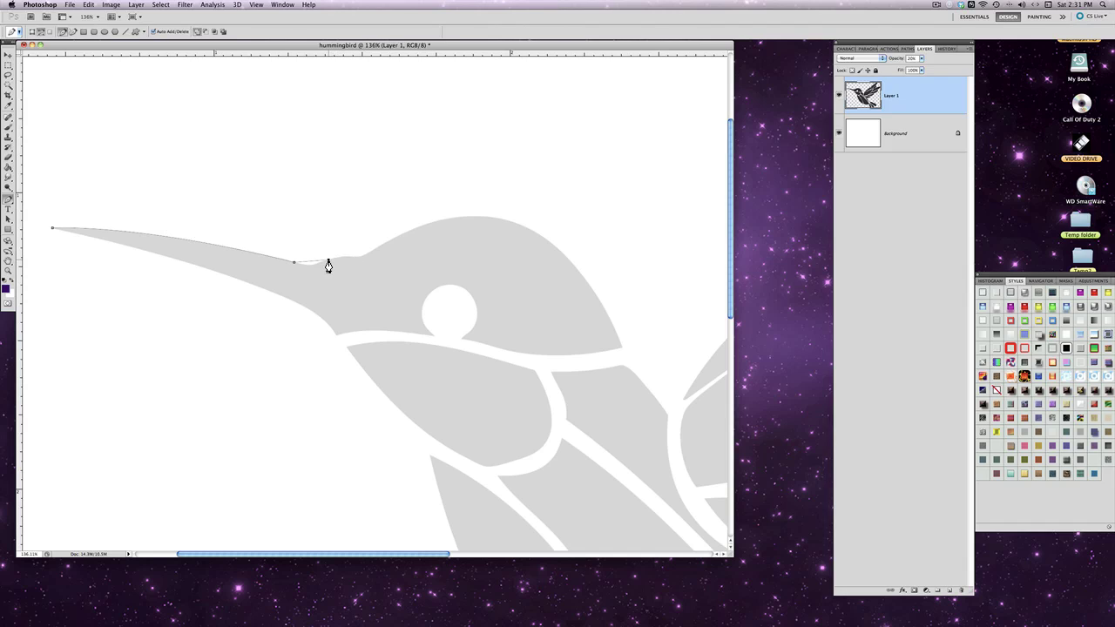
left_click_drag(328, 261, 353, 254)
left_click(329, 263)
left_click_drag(349, 257, 360, 263)
left_click_drag(358, 259, 352, 257)
left_click(350, 257)
left_click(373, 255)
left_click(373, 252)
Step: Curve one segment over the crown to the back corner of the head and remove the outgoing direction handle
left_click_drag(622, 348, 710, 523)
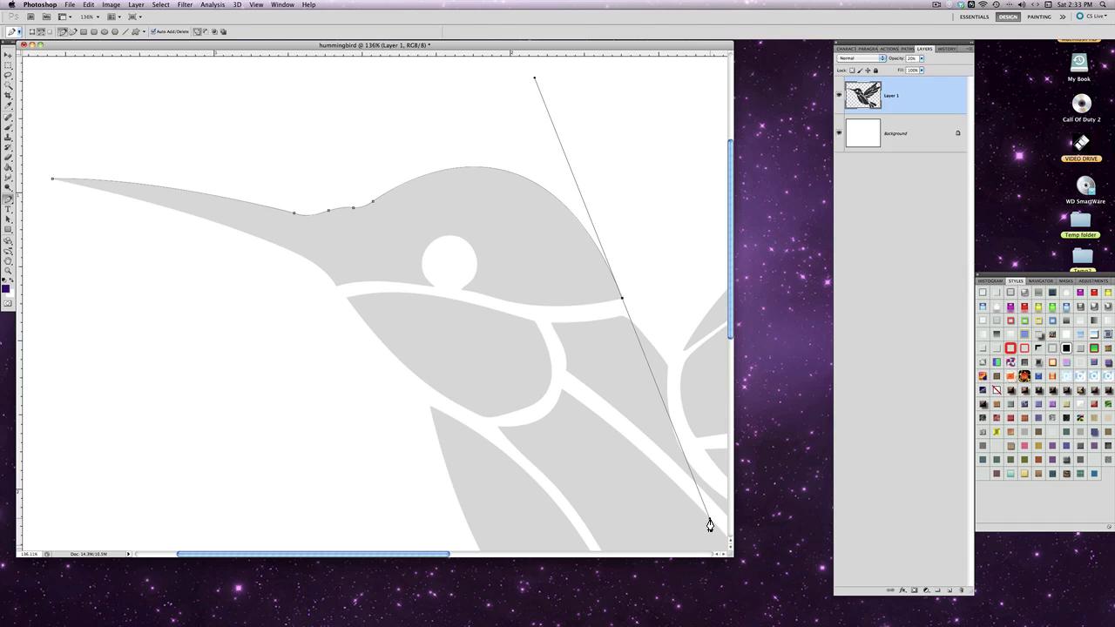
left_click_drag(710, 523, 709, 519)
left_click(621, 300)
Step: Trace the head's lower edge from the back corner to the near side of the eye opening
left_click_drag(495, 304, 444, 283)
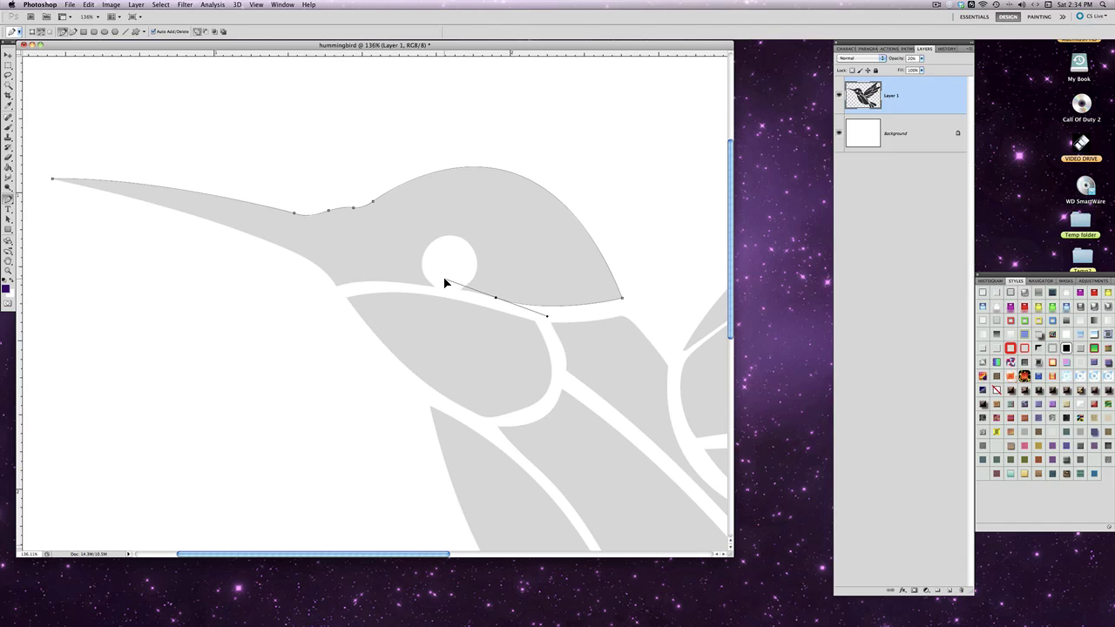
left_click(495, 299, "alt")
left_click(461, 292)
Step: Trace around the circular eye and continue the path along the head's lower edge to the corner beneath the beak
left_click_drag(467, 243, 443, 212)
left_click(467, 245)
left_click_drag(423, 255, 404, 291)
left_click(423, 257, "alt")
left_click(434, 290)
left_click_drag(450, 303, 453, 308)
left_click(435, 289, "alt")
left_click_drag(336, 287, 306, 298)
Step: Try closing the head path with a curve from the corner beneath the beak to the beak tip, and undo the closure
scroll(137, 261, "left", 2)
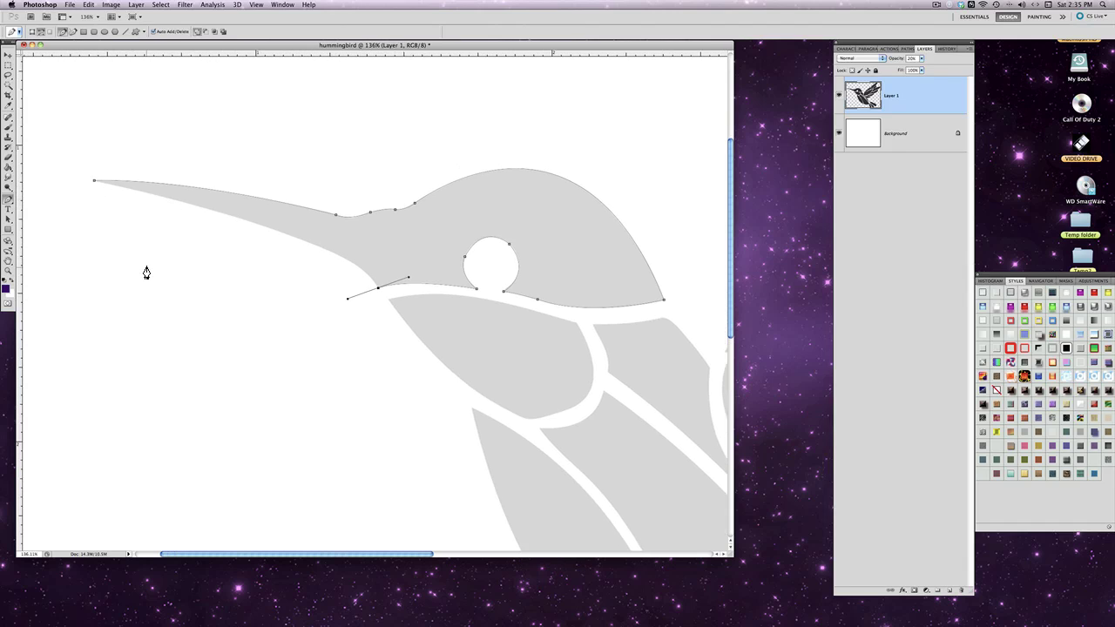
scroll(145, 274, "up", 5)
scroll(136, 261, "down", 3)
scroll(143, 279, "down", 5)
scroll(143, 279, "up", 4)
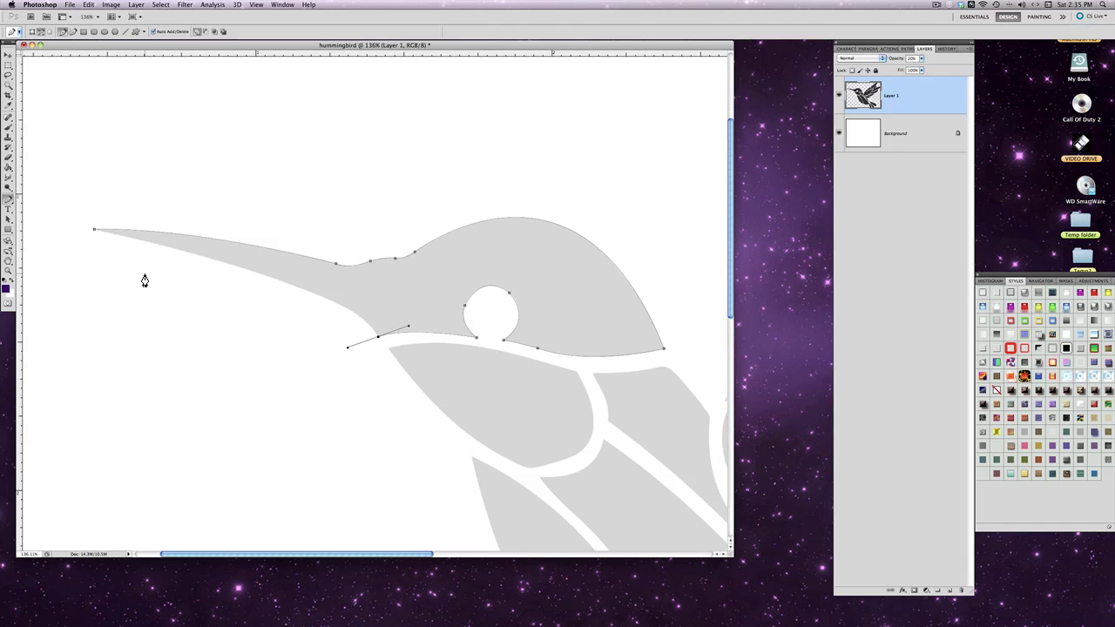
left_click(94, 231)
scroll(24, 233, "left", 3)
mouse_move(24, 231)
left_mouse_down()
mouse_move(3, 219)
mouse_move(3, 166)
mouse_move(10, 224)
left_mouse_up()
left_click(139, 314, "super")
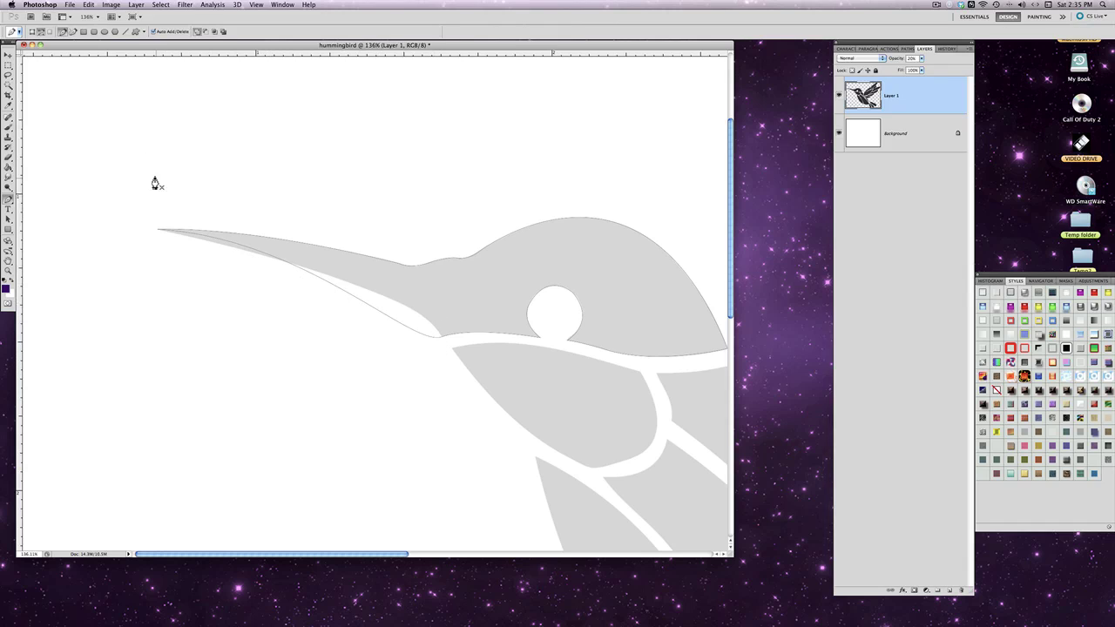
left_click(89, 5)
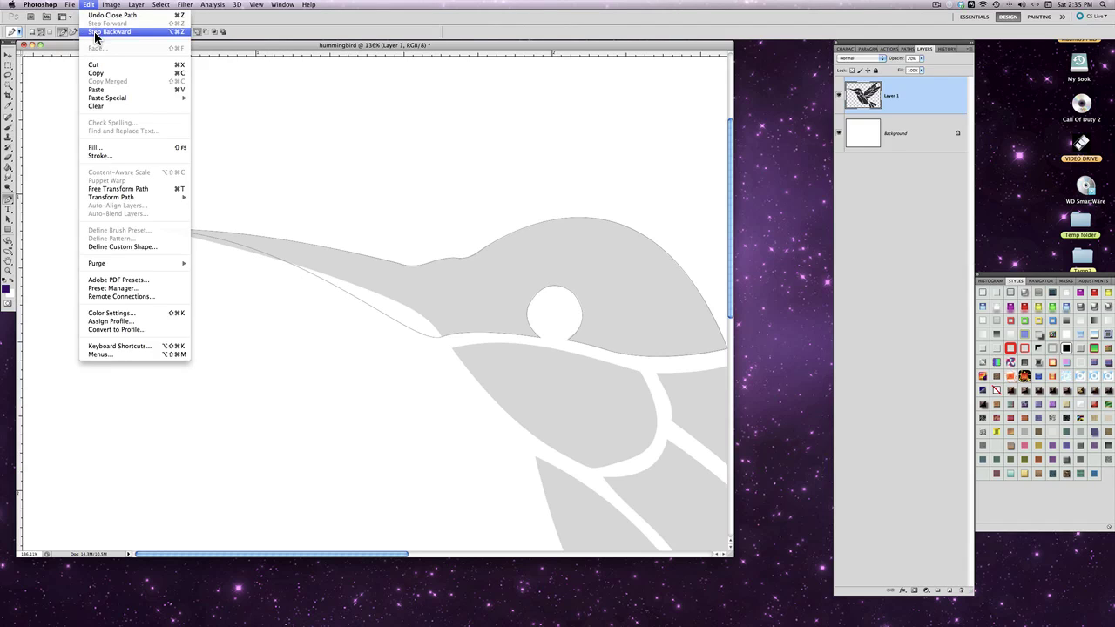
left_click(95, 32)
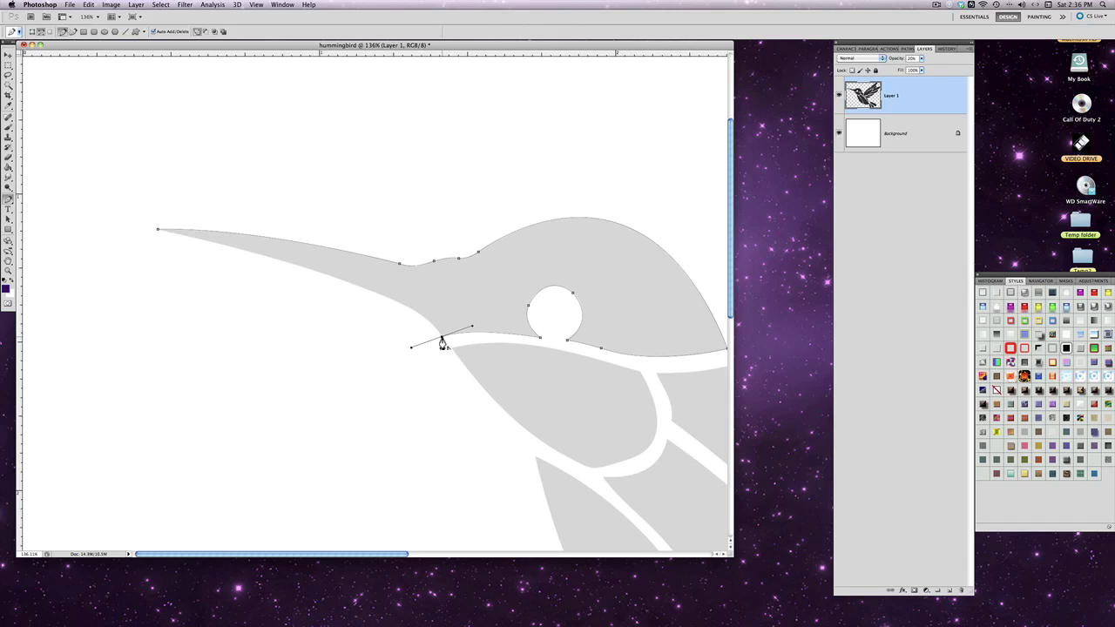
Step: Remove the outgoing handle at the corner beneath the beak, close the path with a curve at the beak tip, and deselect it
left_click(8, 199)
left_click(30, 232)
left_click(441, 339)
left_click_drag(158, 235, 83, 230)
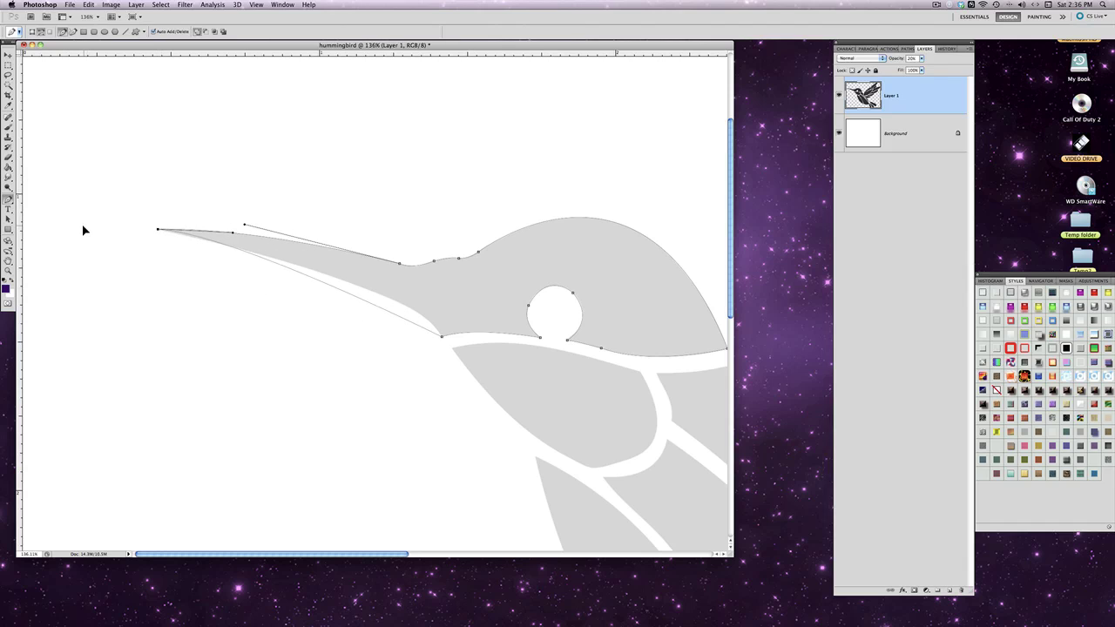
left_click(83, 225, "super")
Step: Undo the closing curve between the corner beneath the beak and the beak tip
left_click(88, 4)
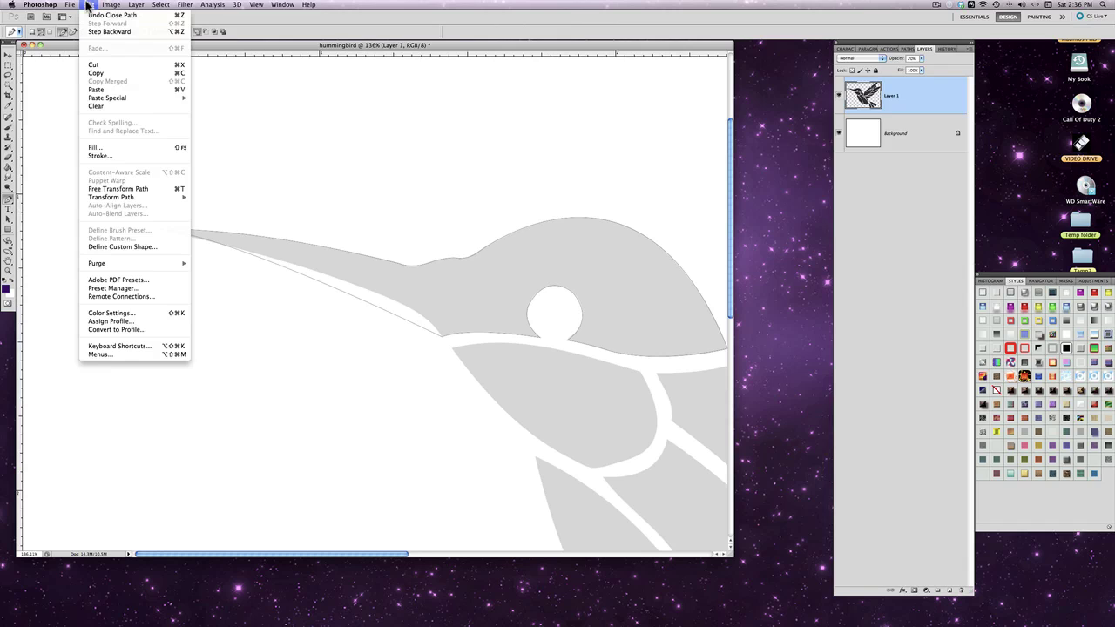
mouse_move(104, 5)
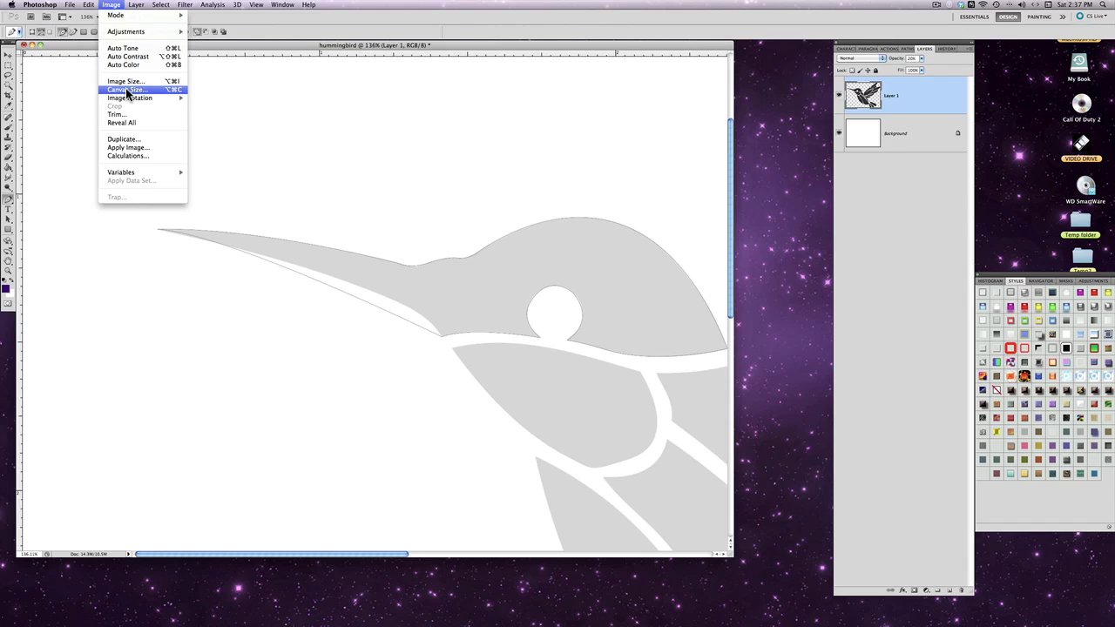
left_click(240, 111)
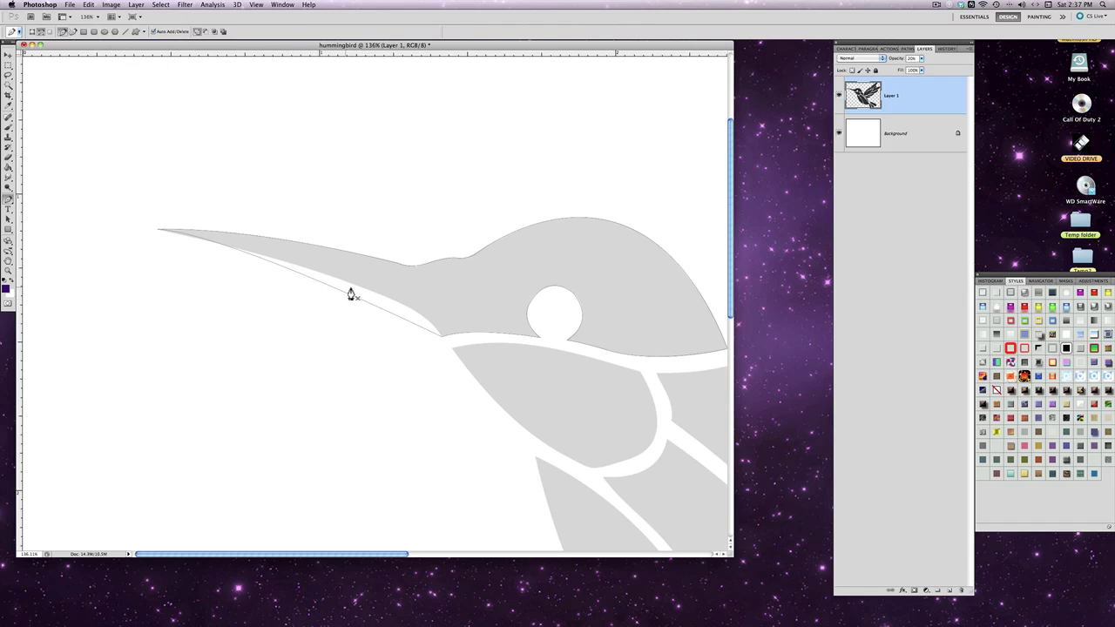
left_click(88, 5)
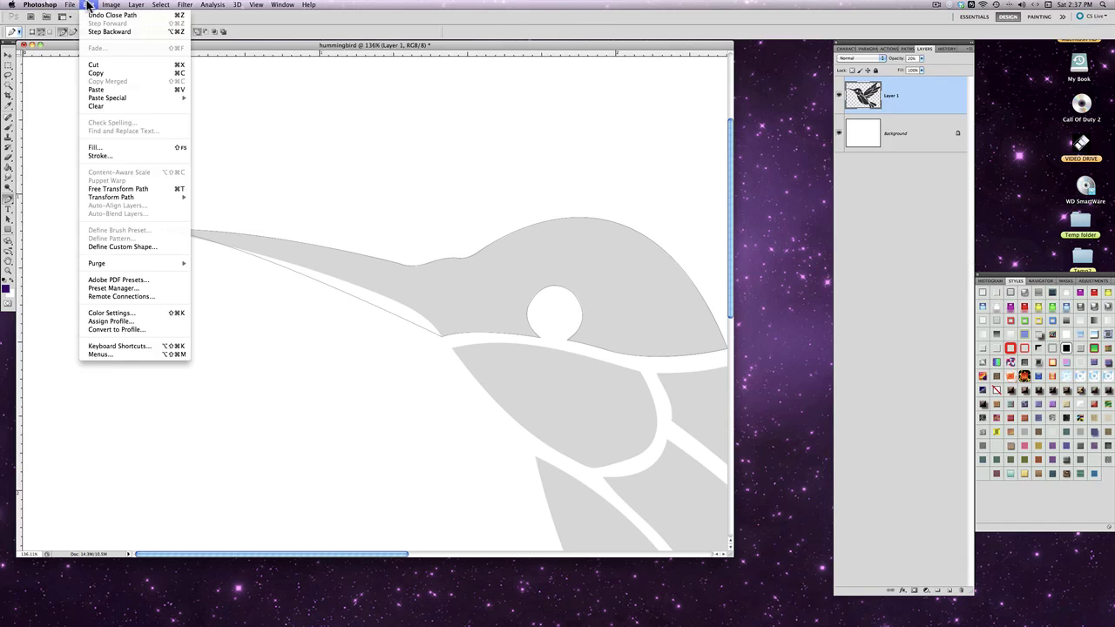
left_click(109, 31)
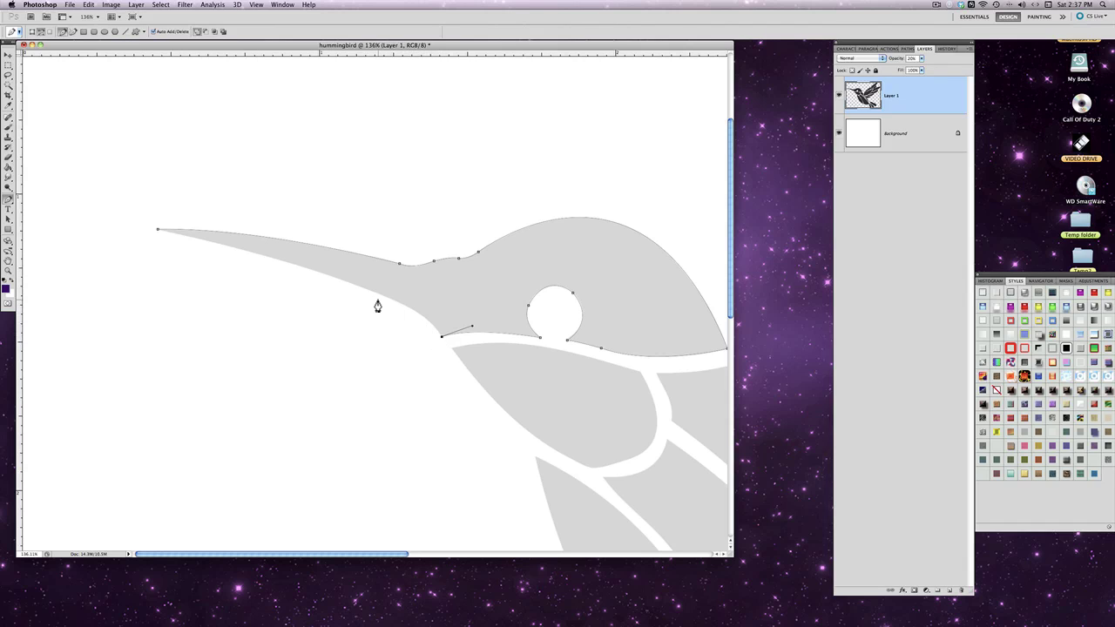
Step: Add a curved anchor point midway along the beak's lower edge and remove its outgoing handle
left_click_drag(354, 285, 272, 260)
left_click(354, 285, "alt")
Step: Try closing the head path with a curve at the beak tip, deselect it, and undo the closure
left_click_drag(158, 230, 92, 223)
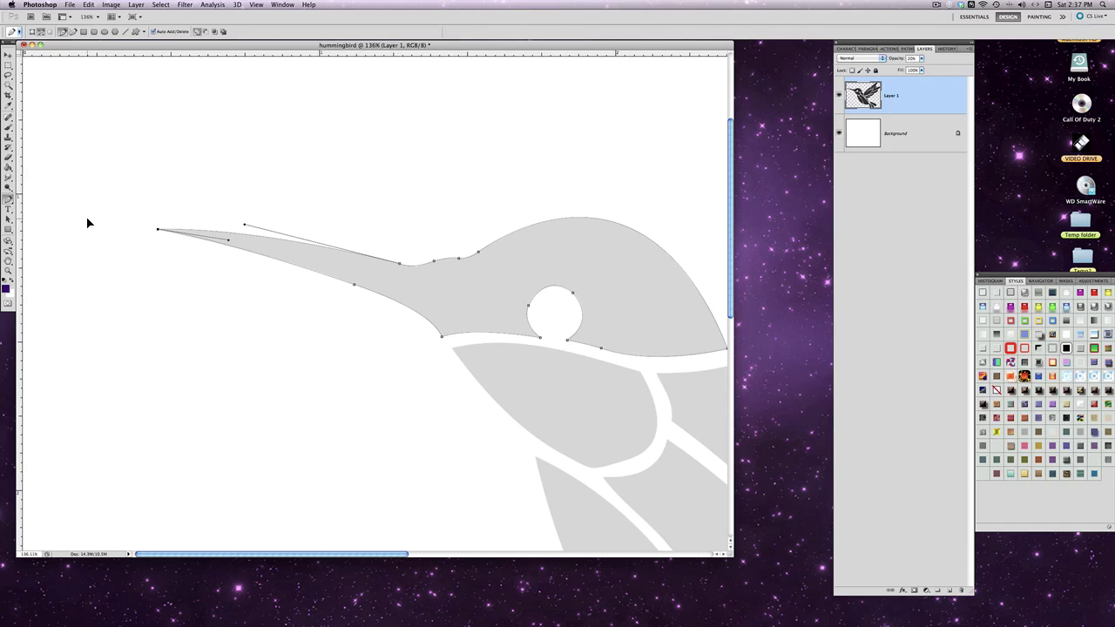
left_click_drag(85, 223, 84, 223)
key("Return")
left_click(88, 4)
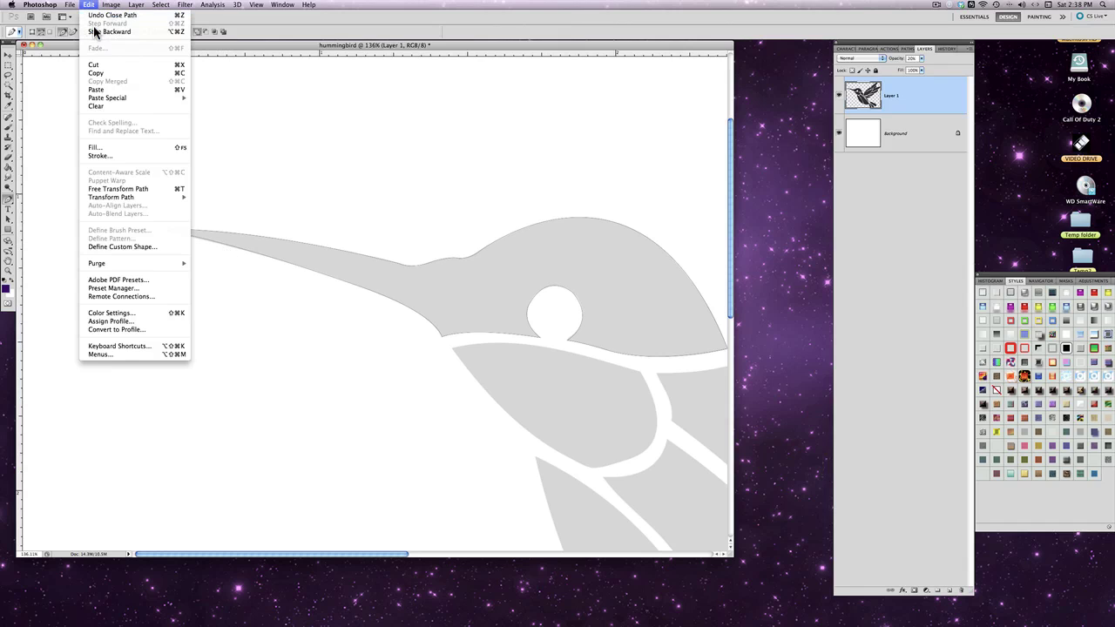
left_click(91, 32)
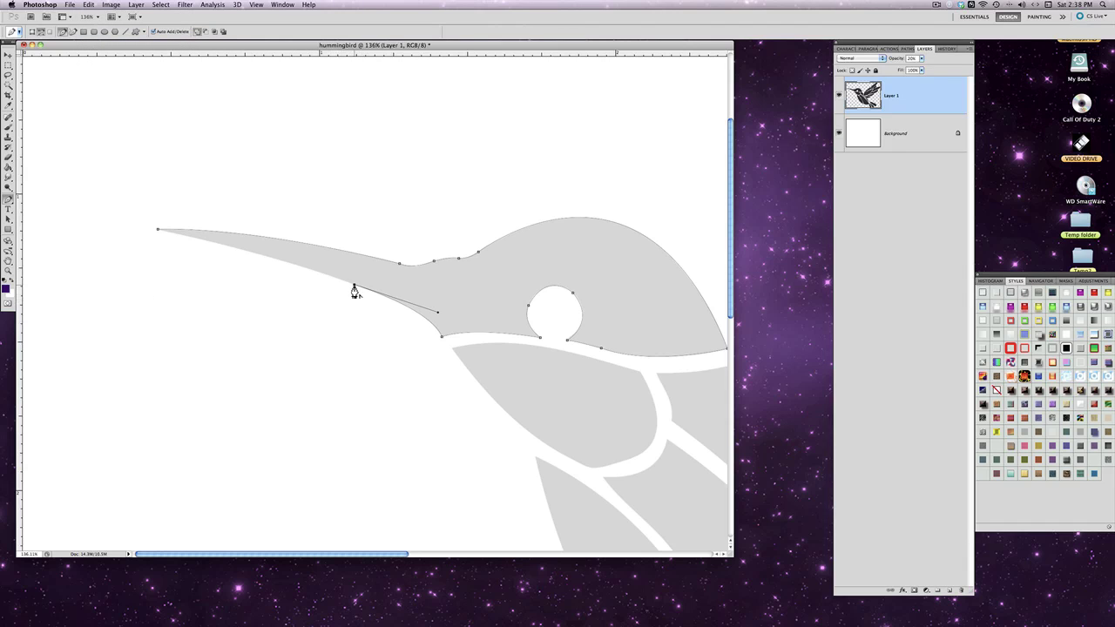
Step: Close the head path at the beak tip with a curve matching the beak's lower edge, and deselect it
left_click(159, 233)
left_click_drag(135, 228, 60, 215)
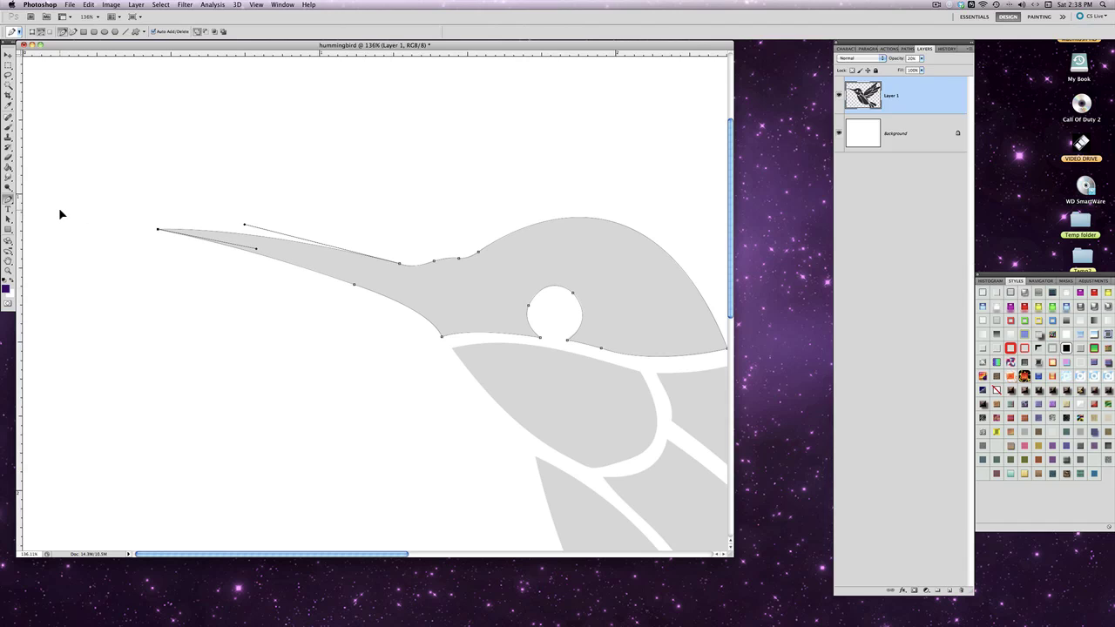
key("Return")
Step: Select the whole head path and save the work path under the name "head portion"
left_click(8, 219)
left_click_drag(152, 205, 706, 398)
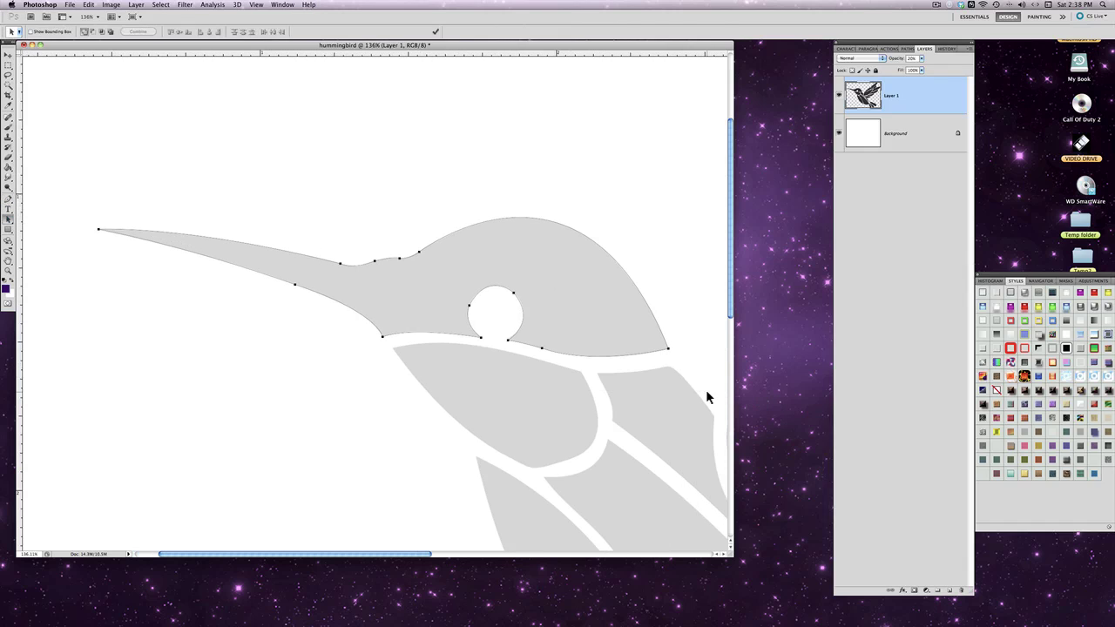
left_click(910, 49)
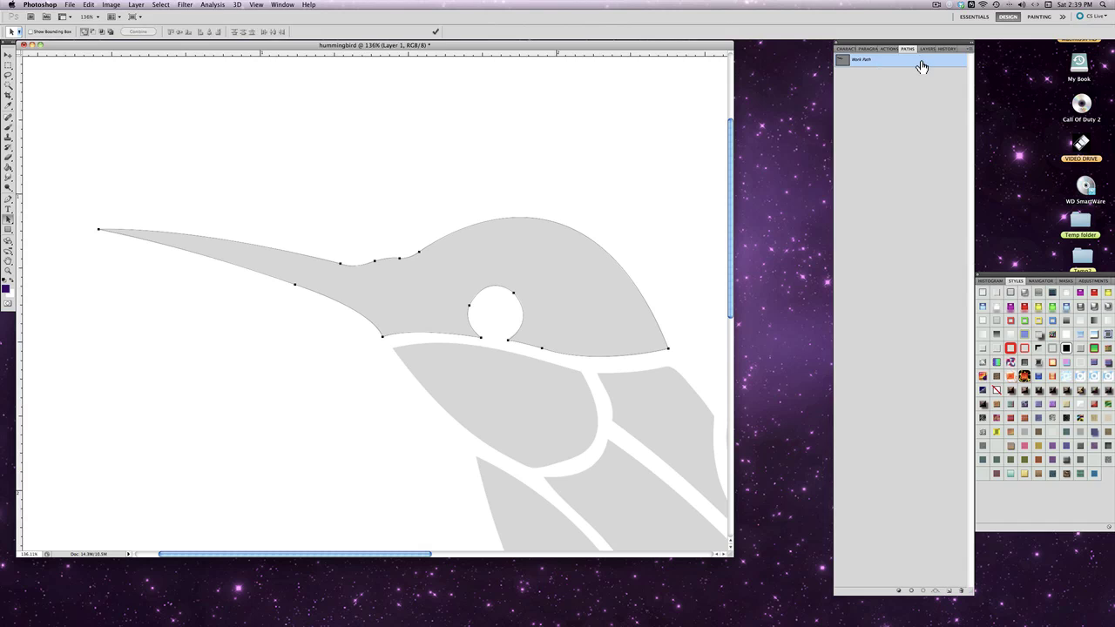
left_click(970, 50)
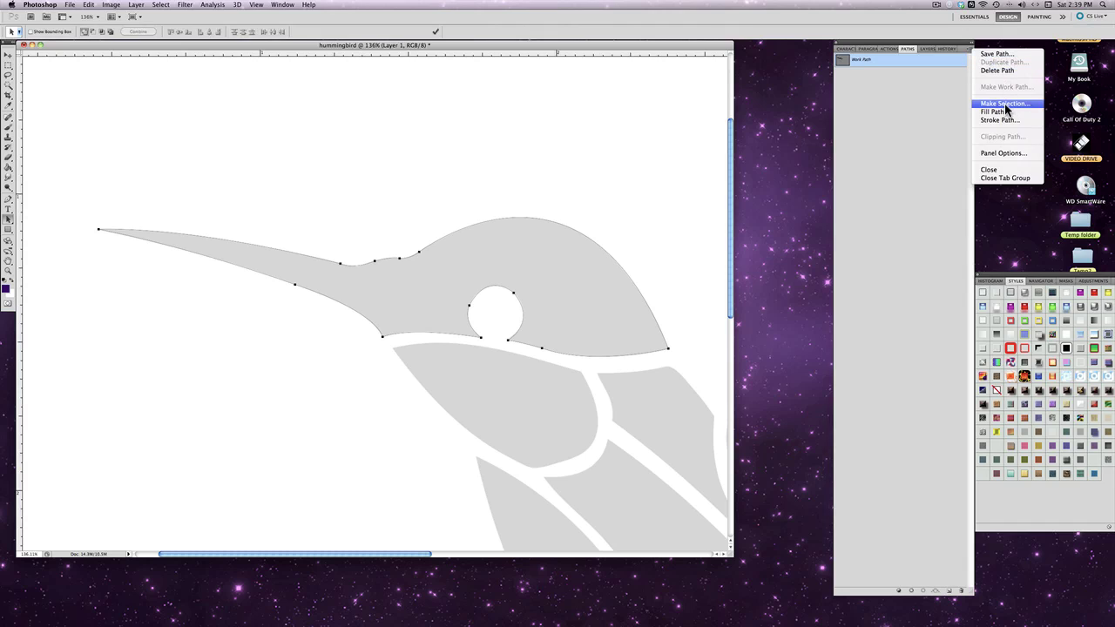
left_click(995, 54)
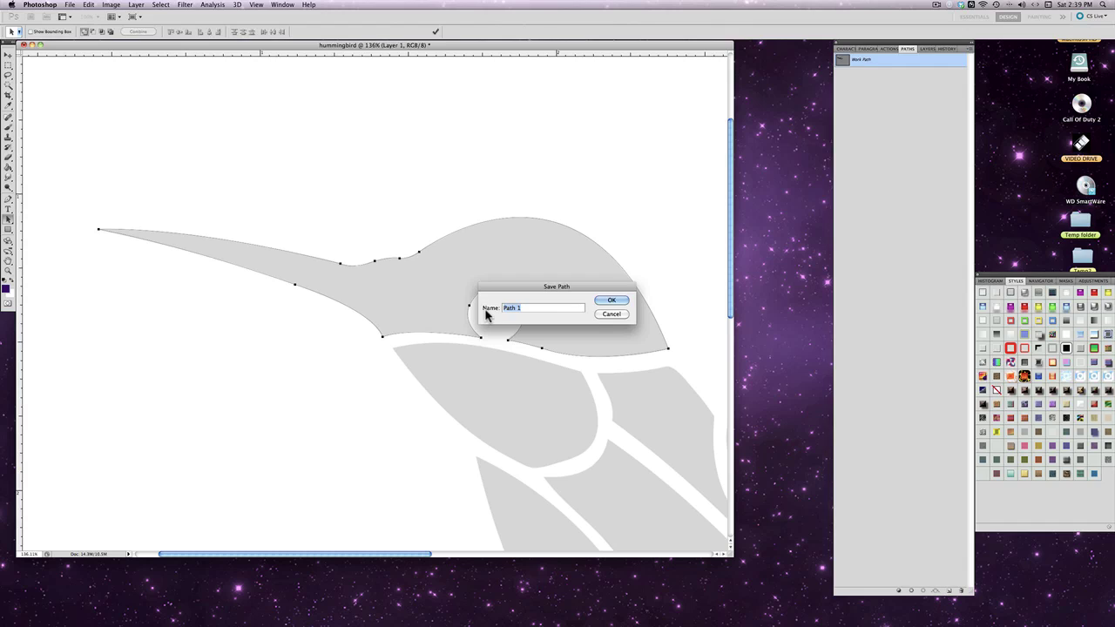
type("head portion")
left_click(609, 301)
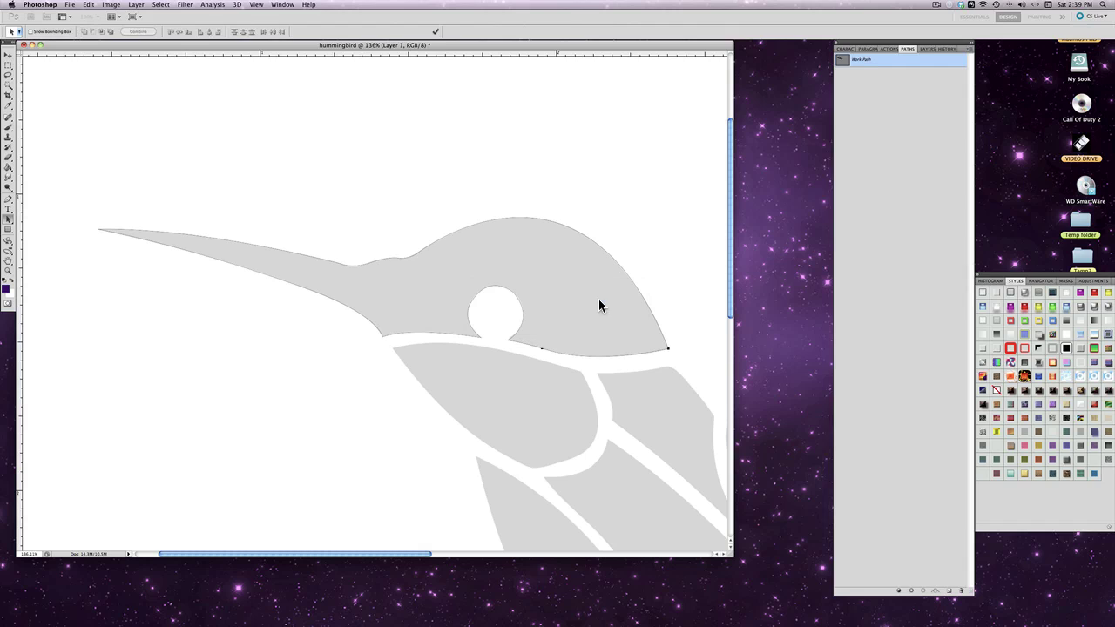
Step: Make a new anti-aliased selection from the head portion path with a feather radius of 0 pixels
left_click(970, 49)
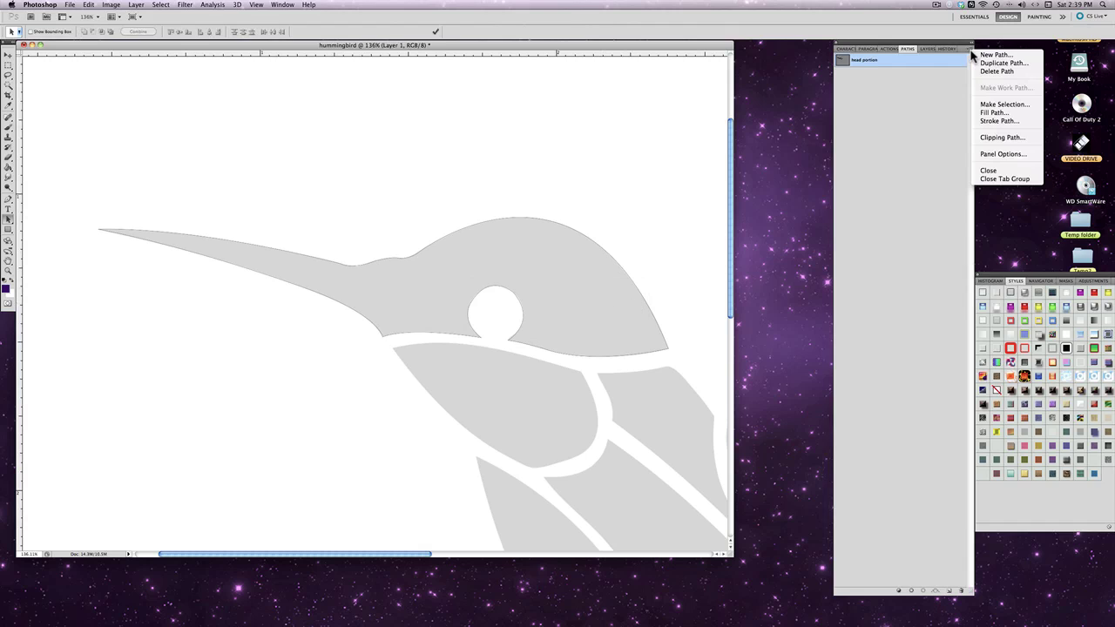
left_click(1001, 104)
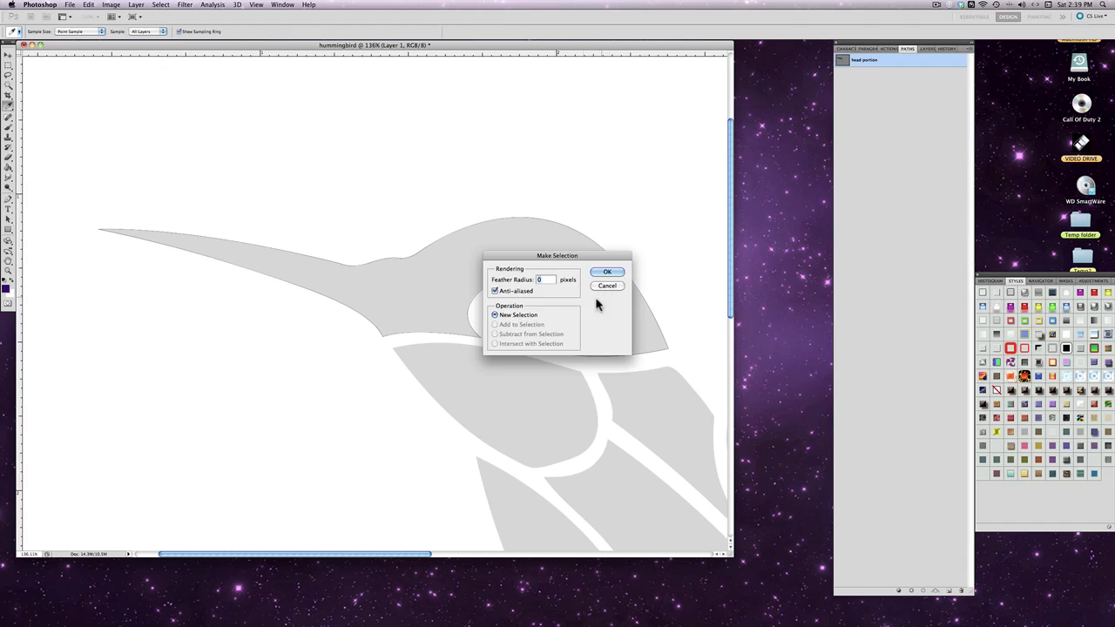
left_click(595, 273)
left_click(608, 273)
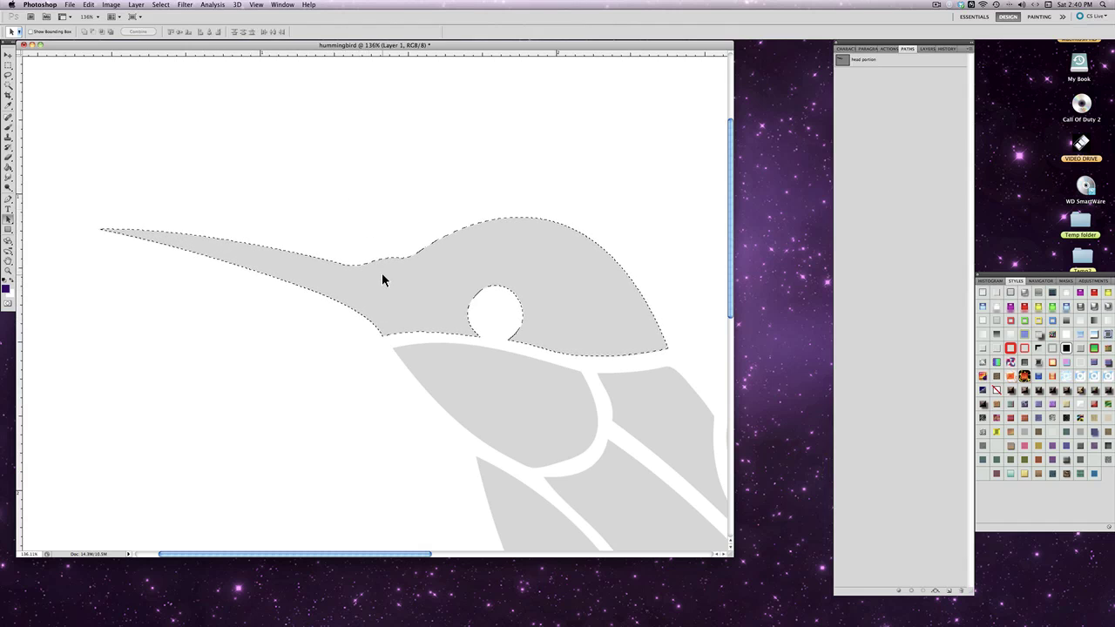
Step: Create a new layer above the hummingbird layer in Normal mode at 100% opacity
left_click(928, 48)
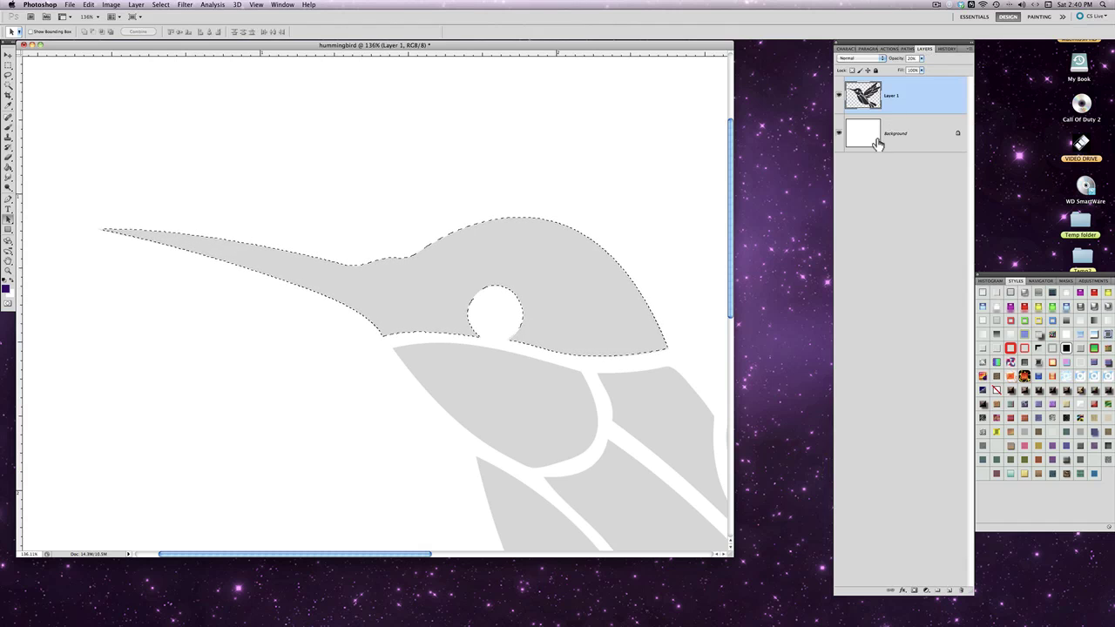
left_click(969, 49)
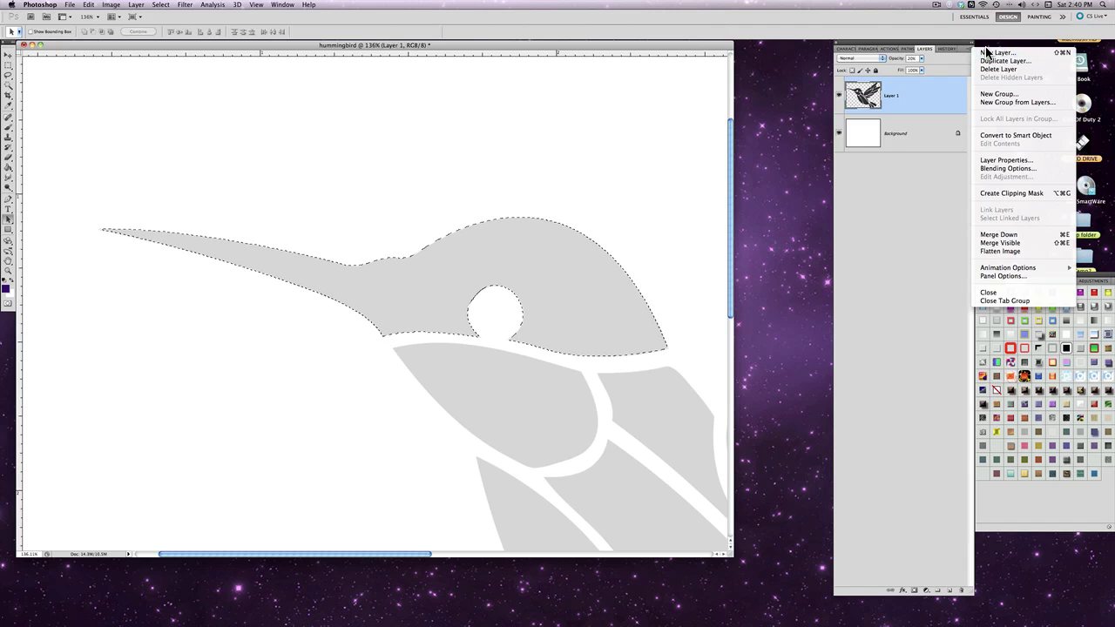
left_click(993, 53)
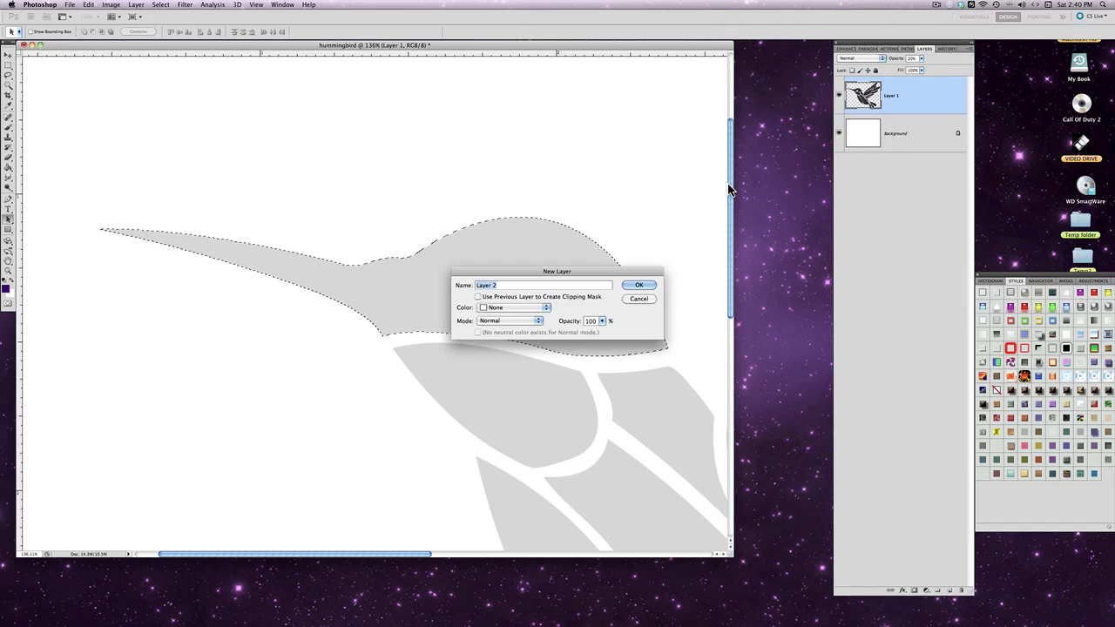
left_click(637, 284)
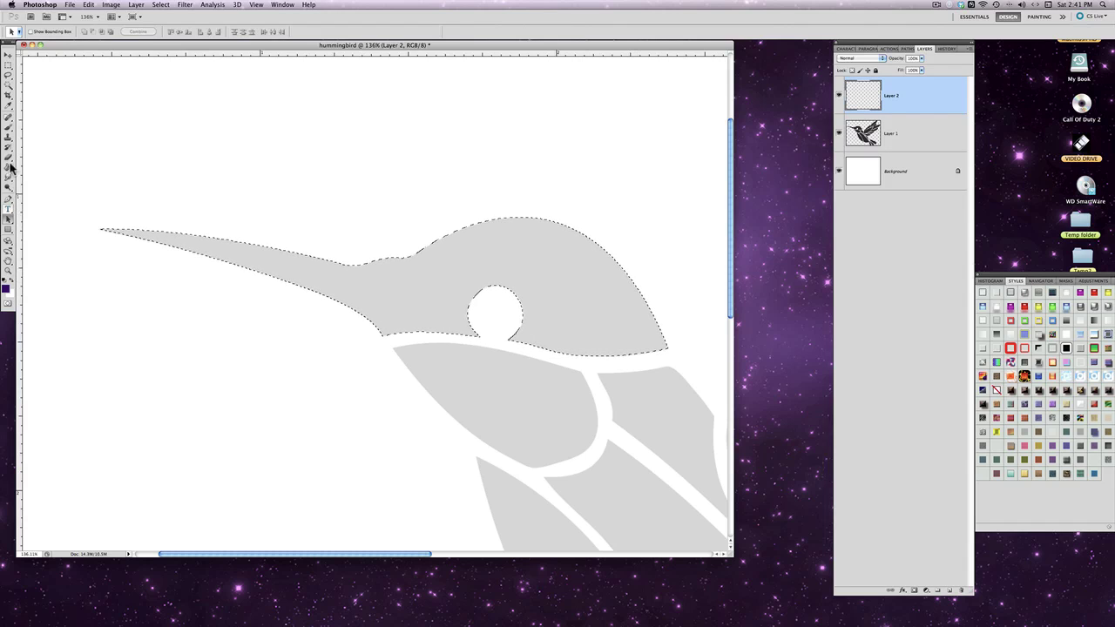
Step: Set the foreground color to a brighter purple and fill the head selection with it using the Paint Bucket
left_click(5, 287)
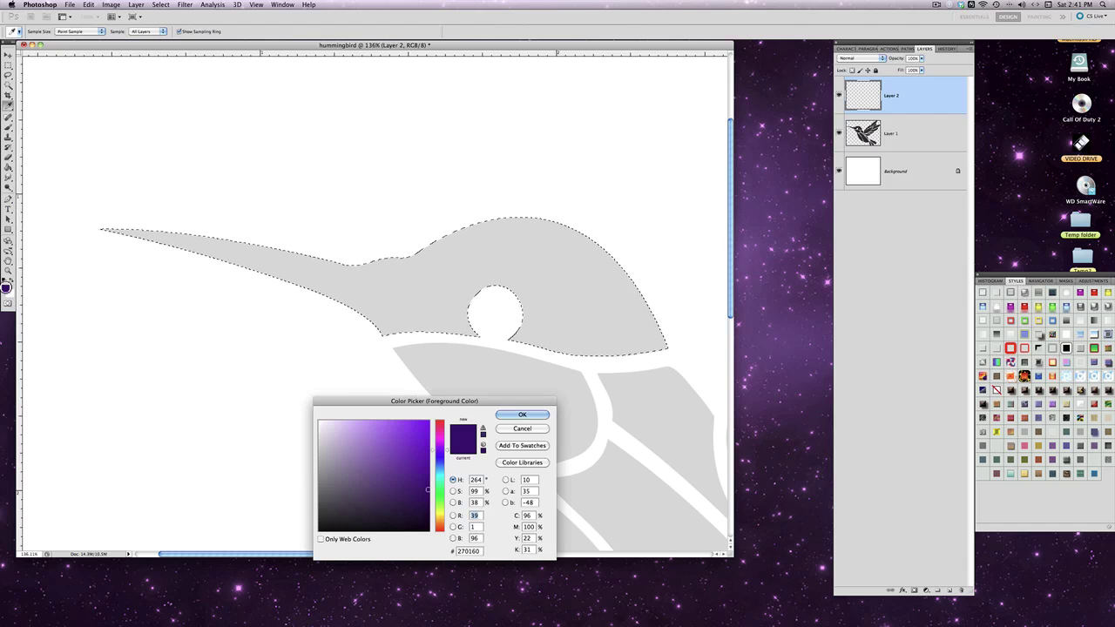
left_click(521, 415)
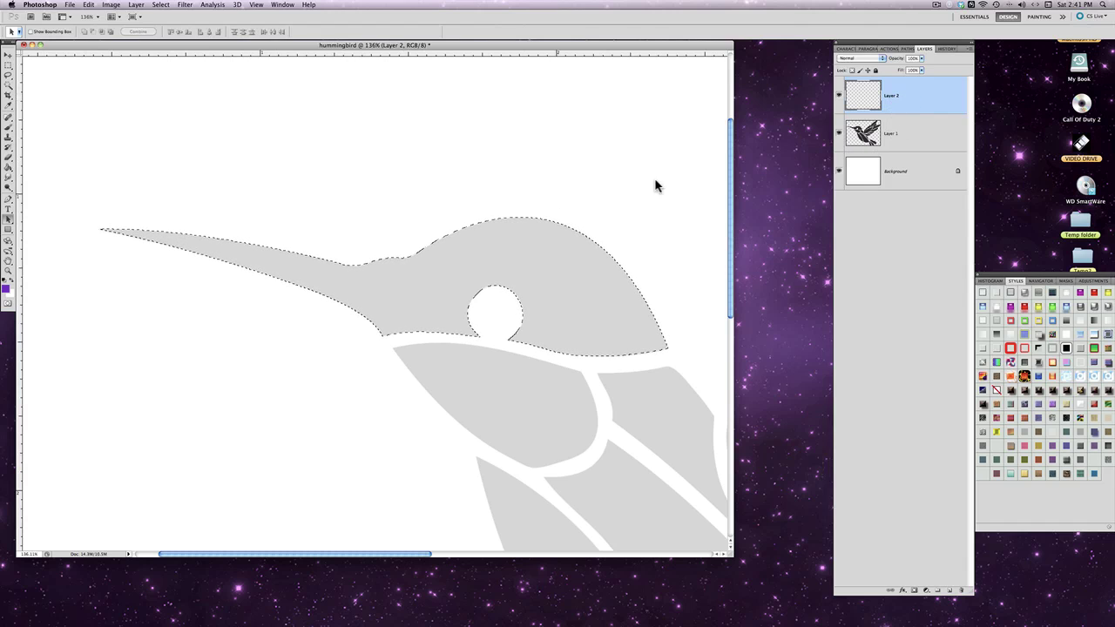
left_click(9, 167)
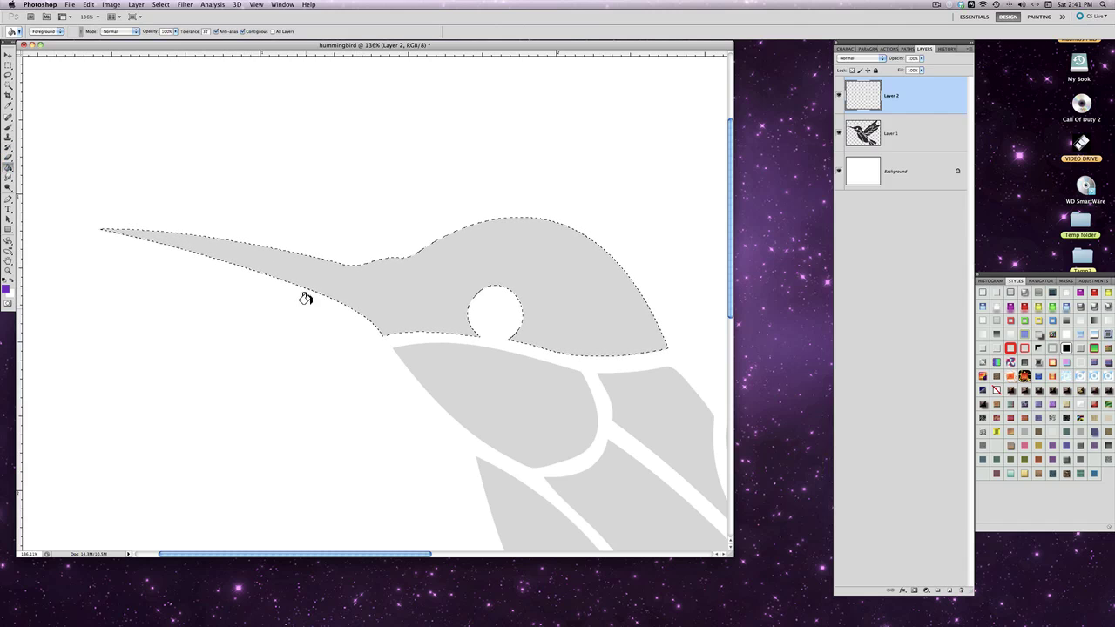
left_click(323, 276)
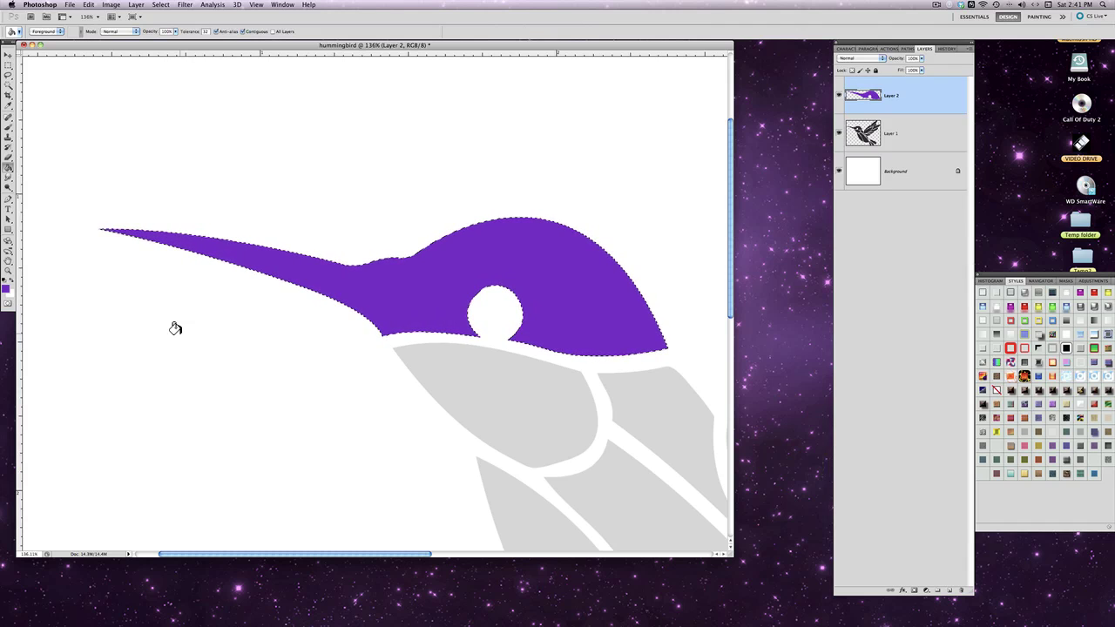
Step: Try filling the head selection with a vertical orange-yellow-orange linear gradient, and undo it
left_click(8, 167)
left_click(39, 166)
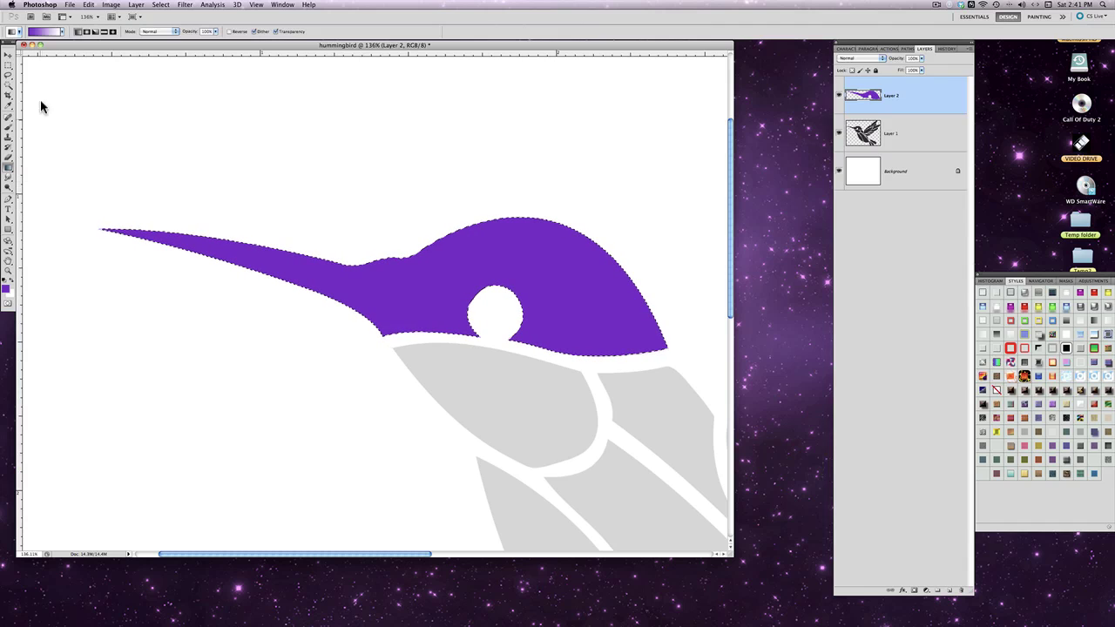
left_click(62, 33)
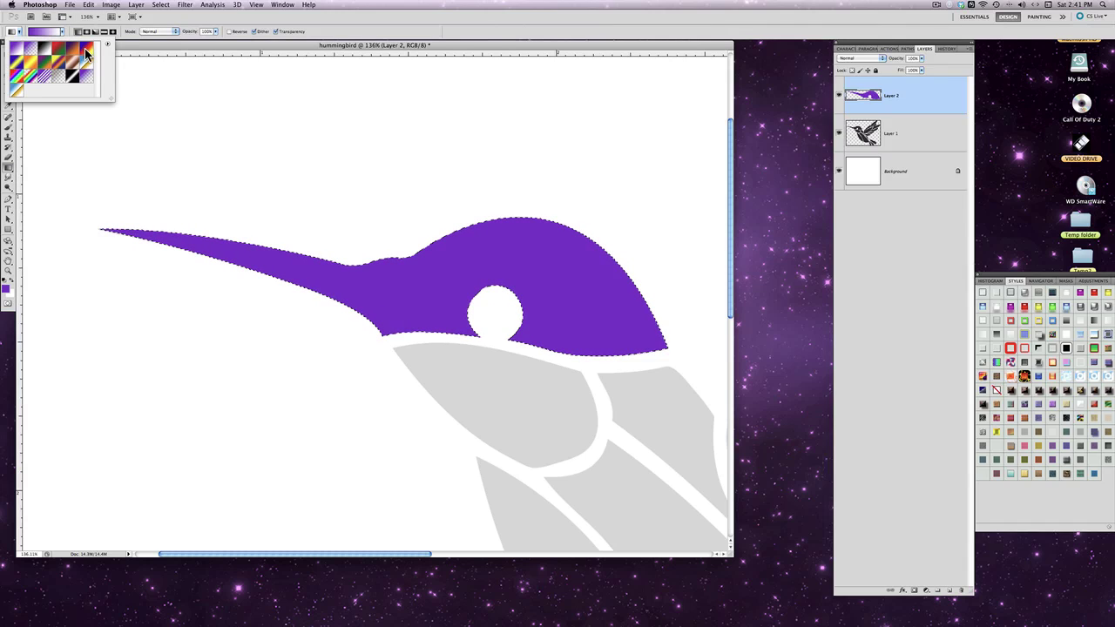
double_click(32, 69)
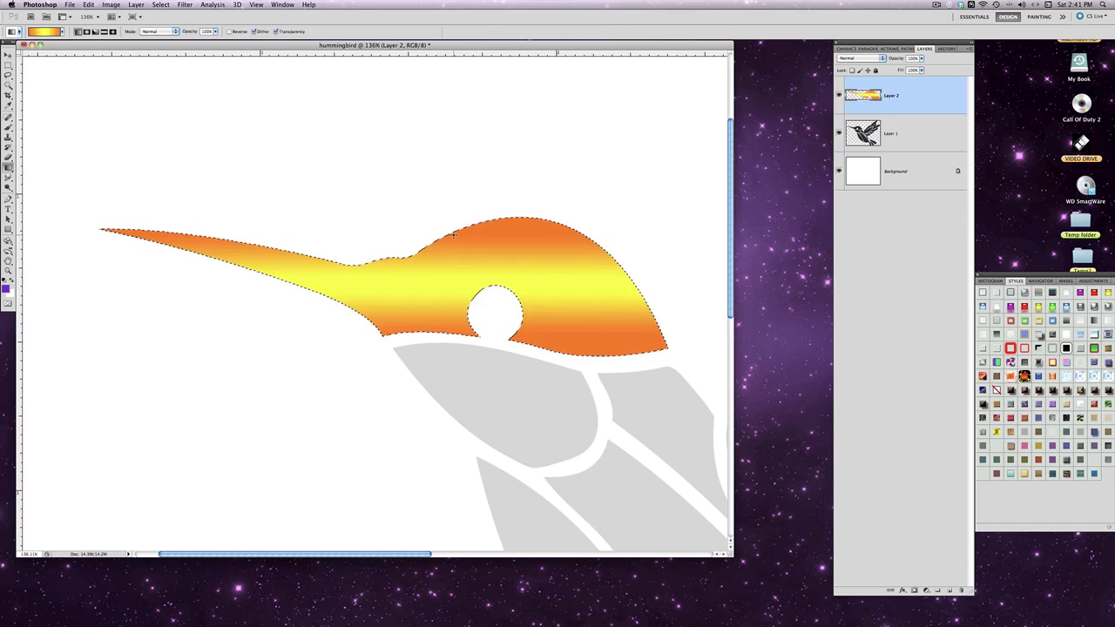
left_click(88, 4)
left_click(90, 33)
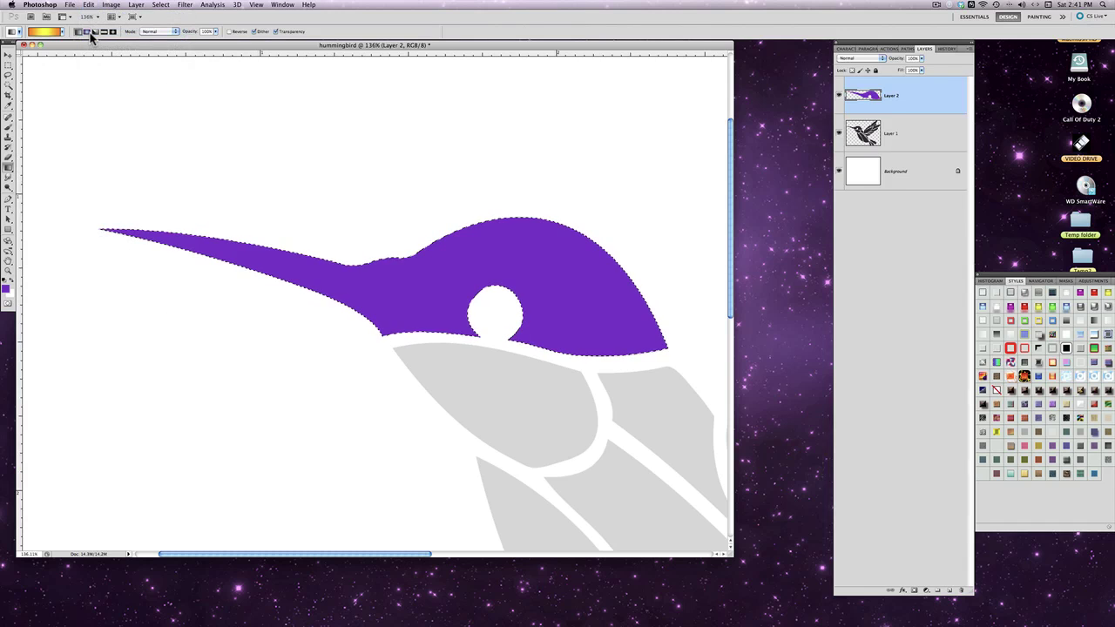